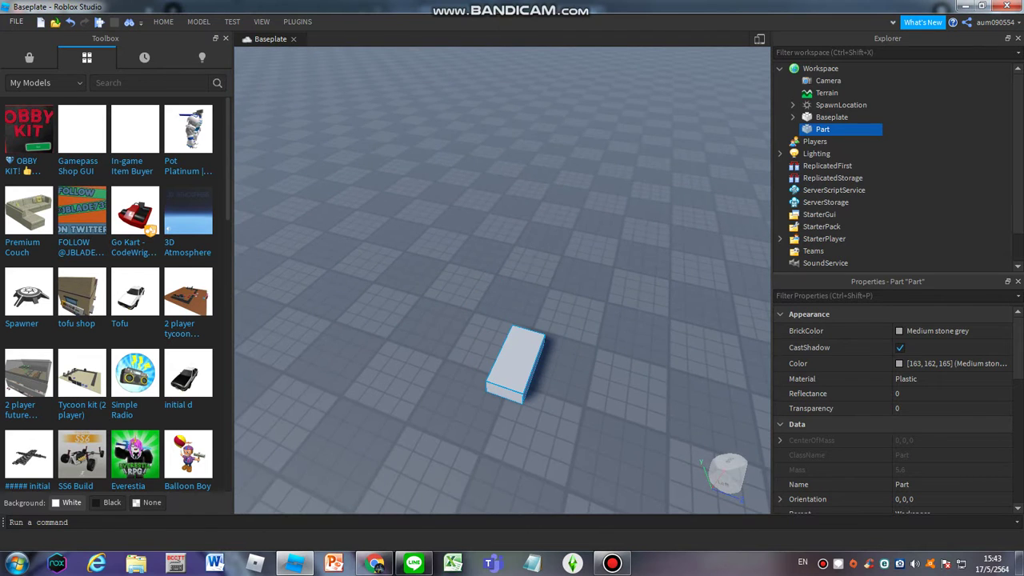
Step: Scale the selected part along its long side to shorten it into a small block
click(163, 22)
key(ctrl+2)
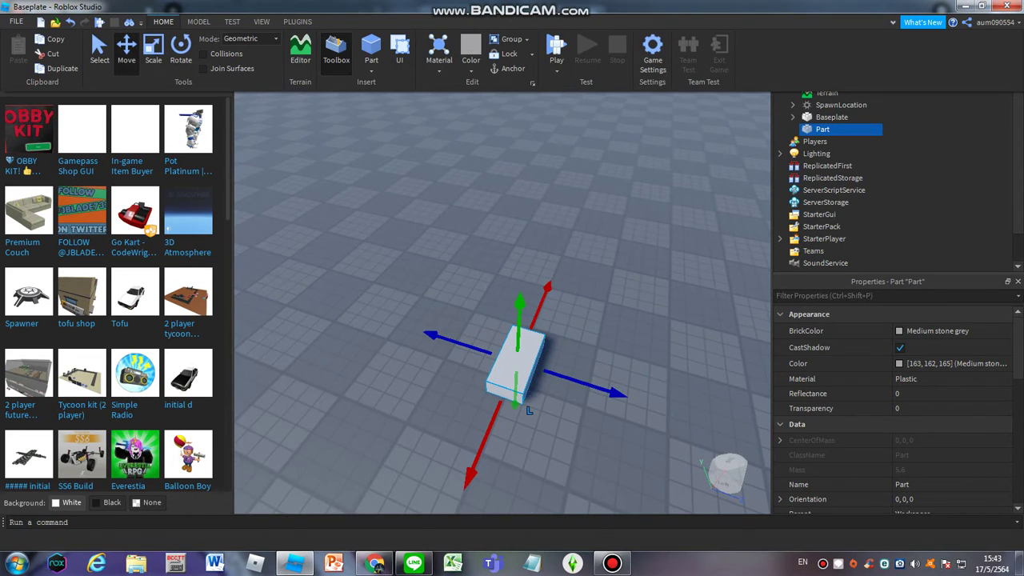
key(ctrl+3)
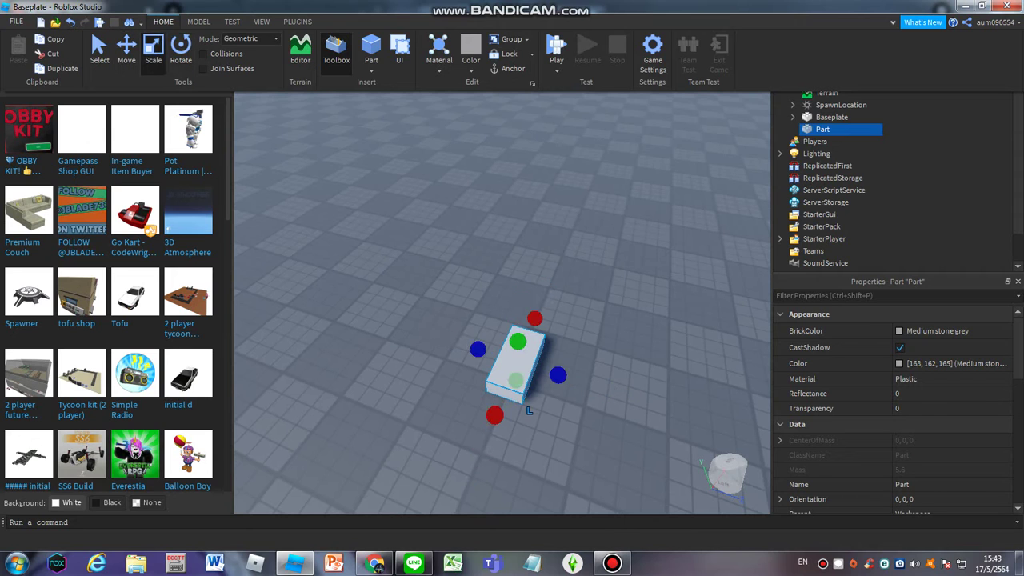
drag(529, 410, 546, 366)
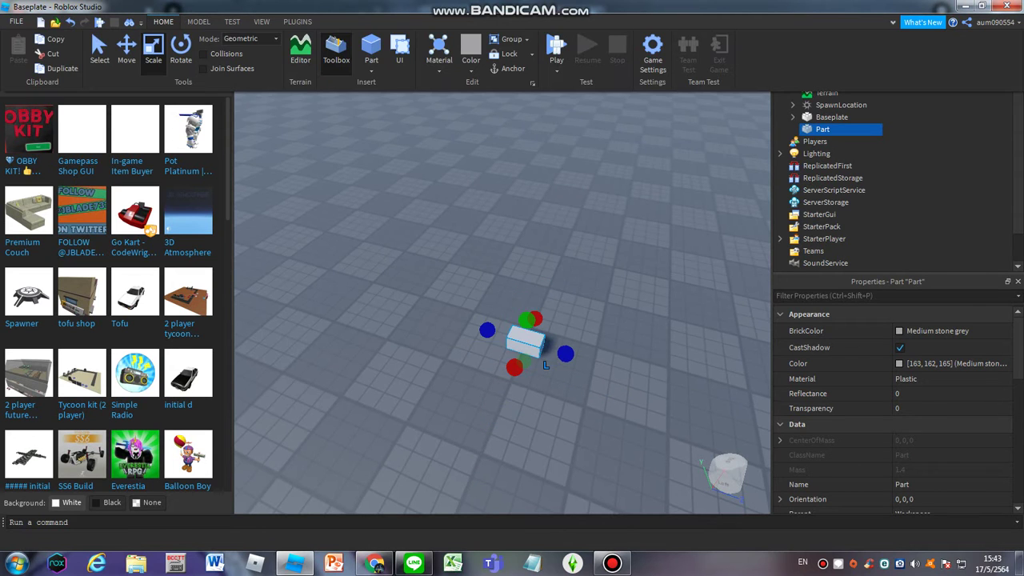
Step: Raise the small block vertically so it floats well above the baseplate
key(ctrl+2)
right_drag(546, 366, 546, 312)
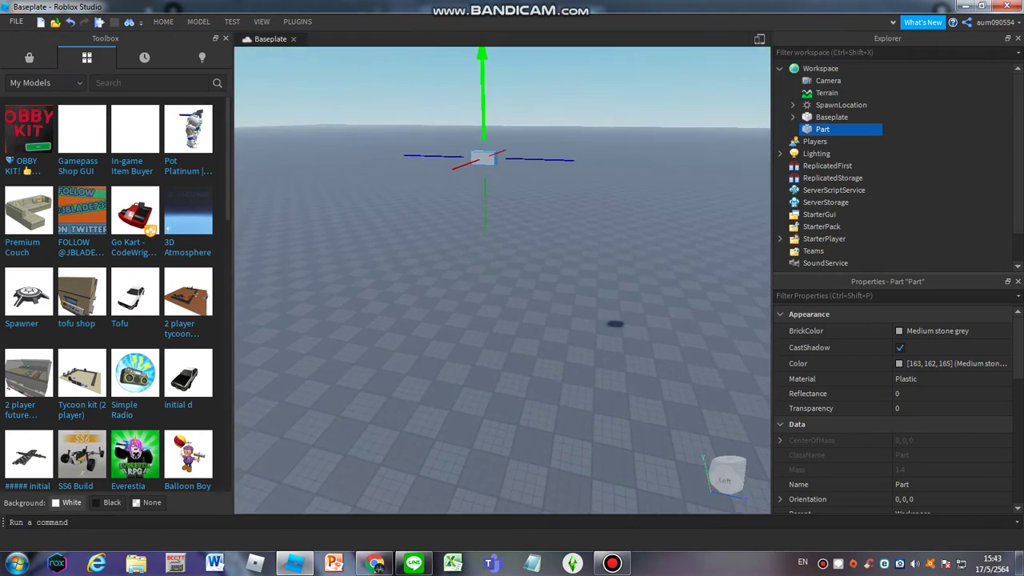
scroll(587, 234, up, 5)
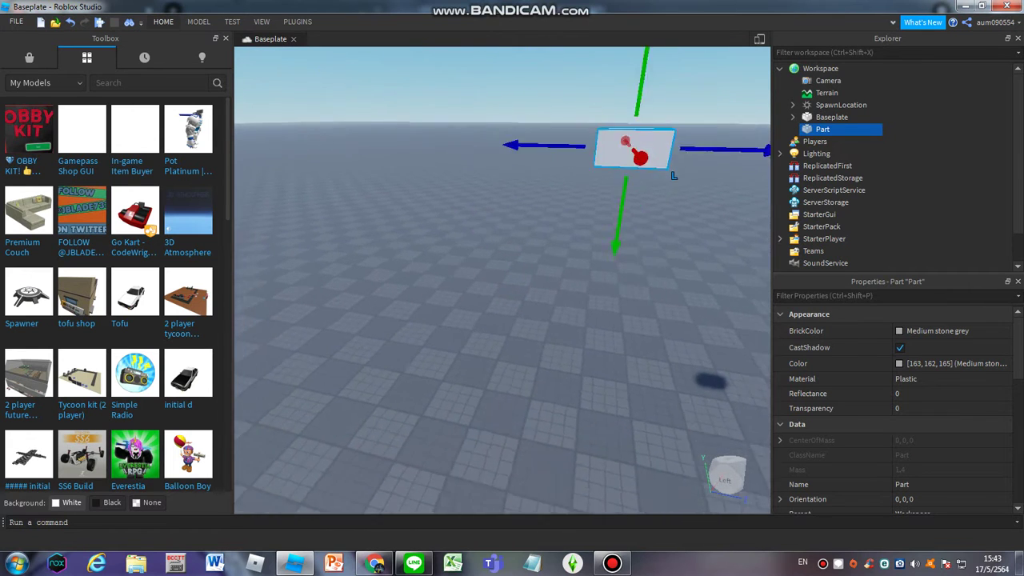
key(w)
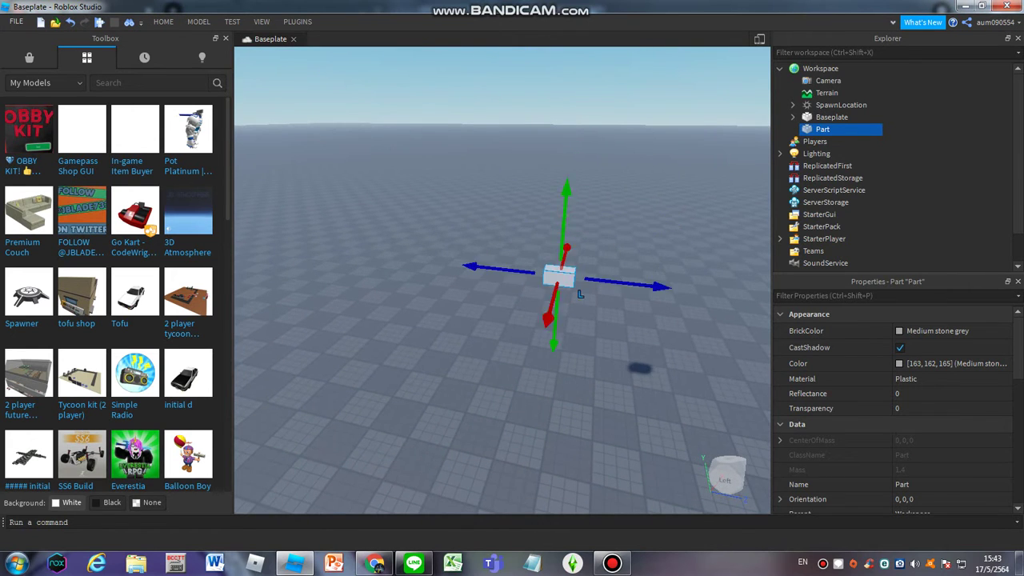
key(d)
Step: Scale the floating block narrower to a roughly square footprint, and stretch it upward into an upright post
click(163, 22)
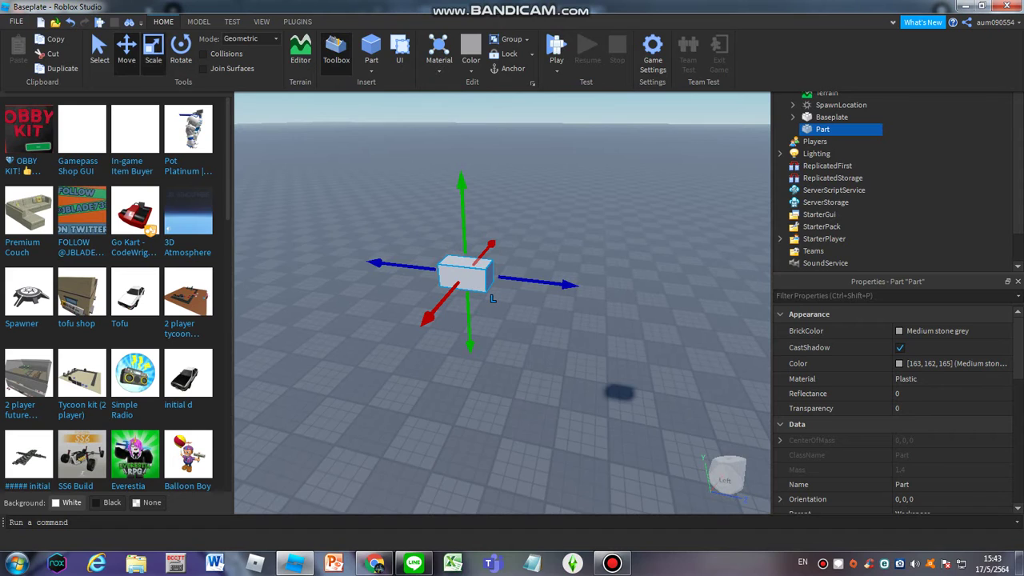
key(ctrl+3)
drag(421, 269, 444, 271)
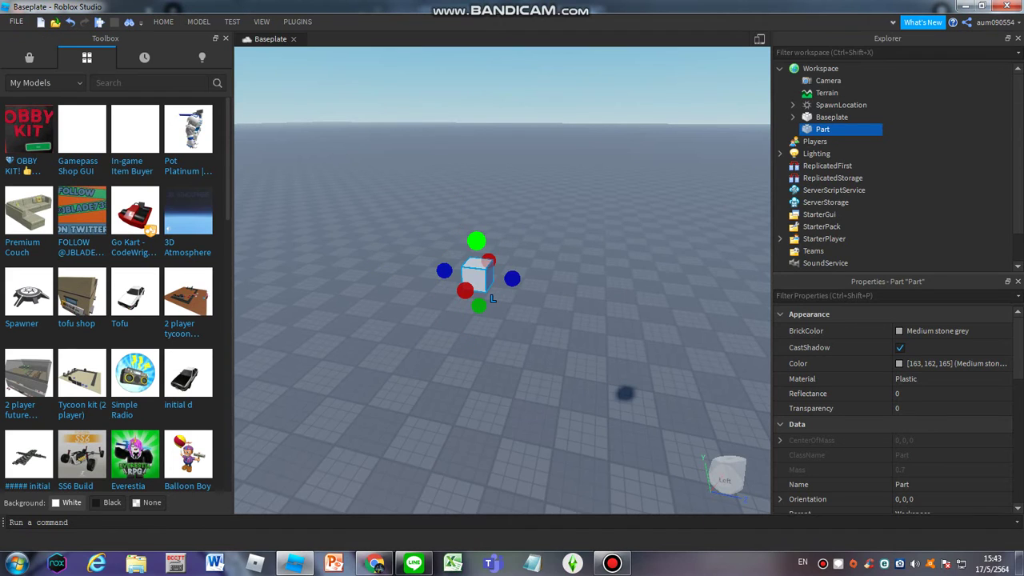
drag(477, 241, 475, 190)
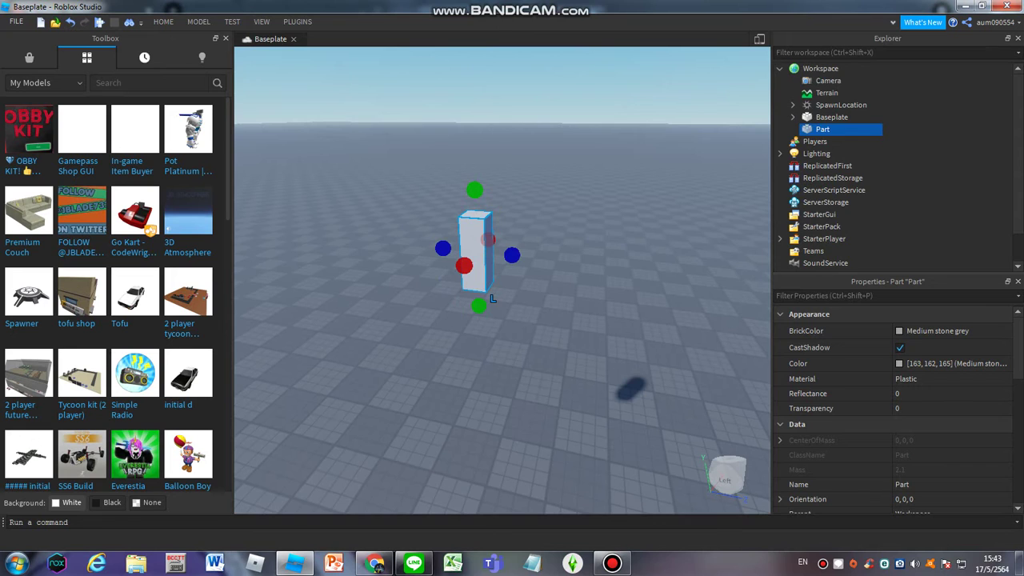
Step: Duplicate the post, shorten the copy to a cube at the post's upper end, and rotate it to orientation 45, 0, 0
key(ctrl+d)
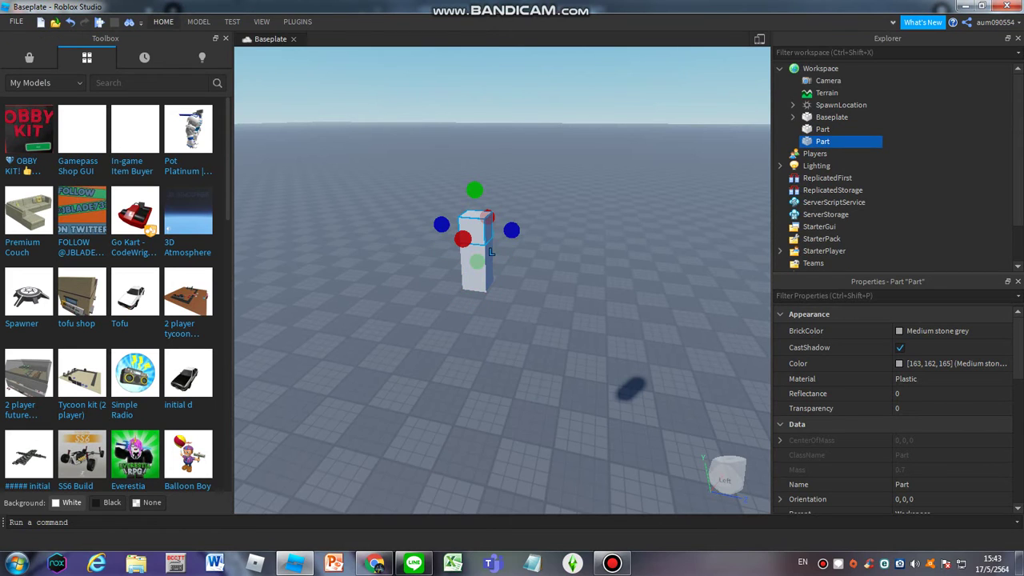
key(ctrl+2)
key(ctrl+4)
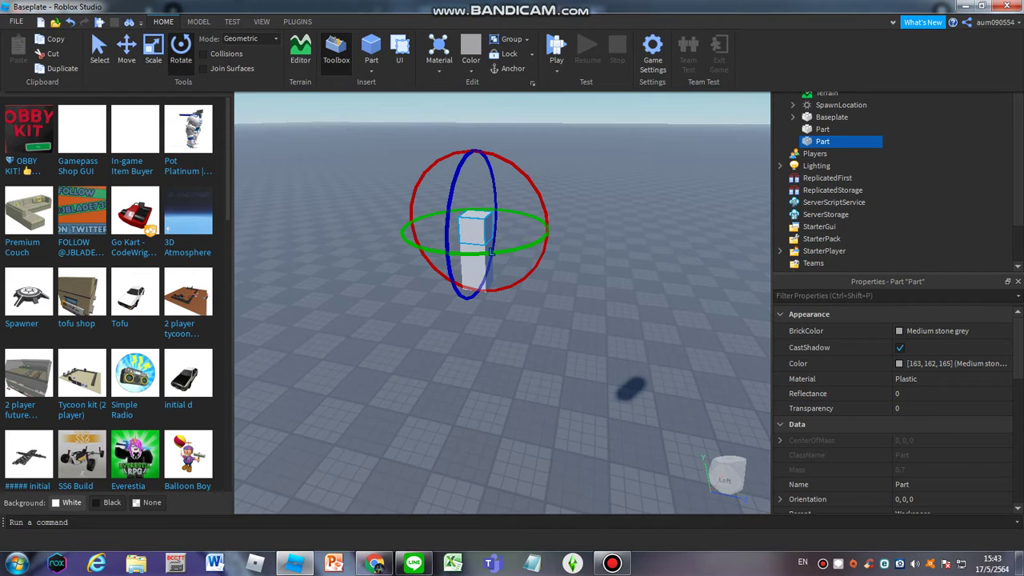
drag(491, 251, 496, 239)
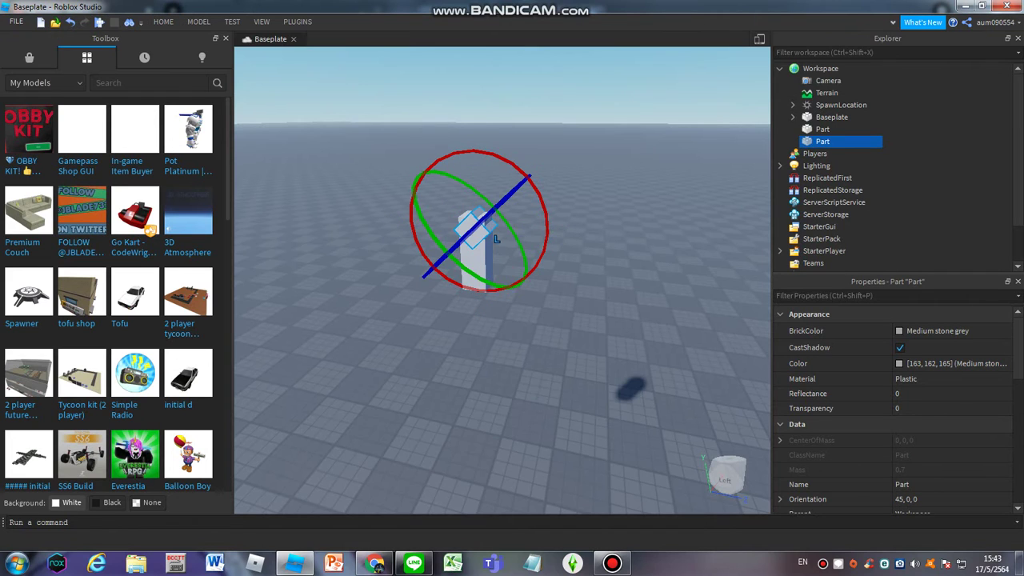
Step: Stretch the rotated cube up and outward into a diagonal beam rising from the post
key(ctrl+3)
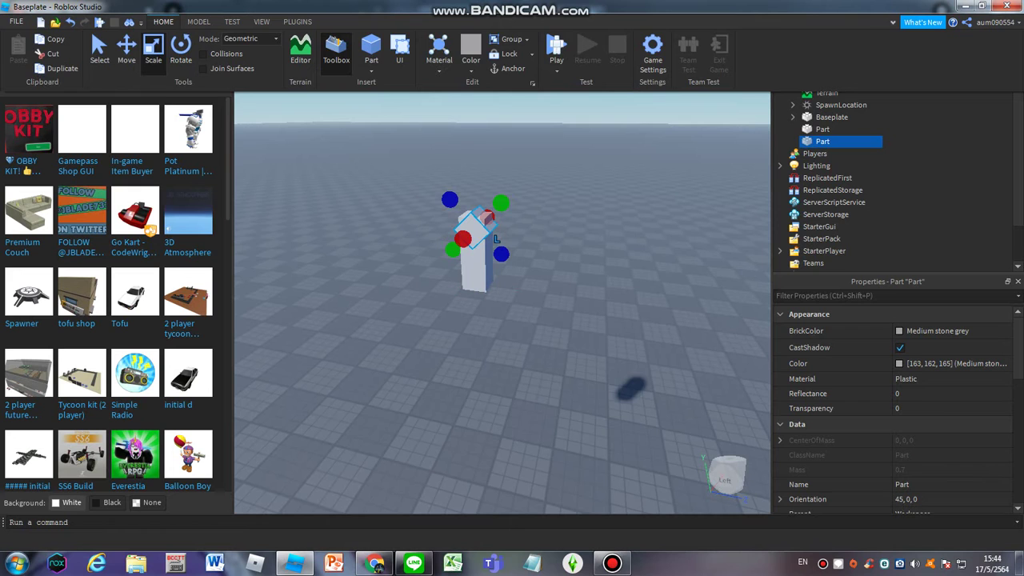
drag(500, 202, 541, 164)
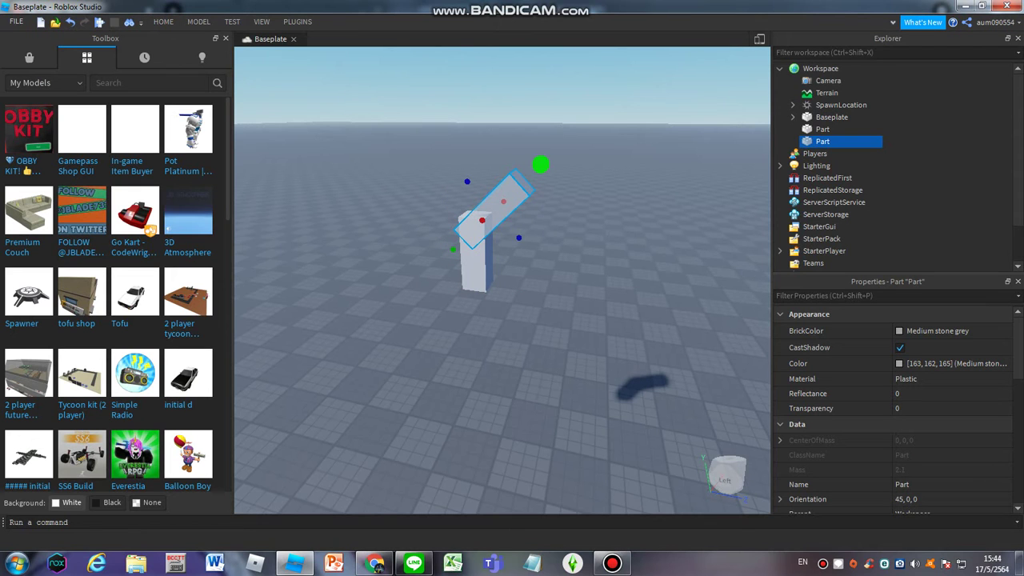
right_drag(541, 164, 536, 120)
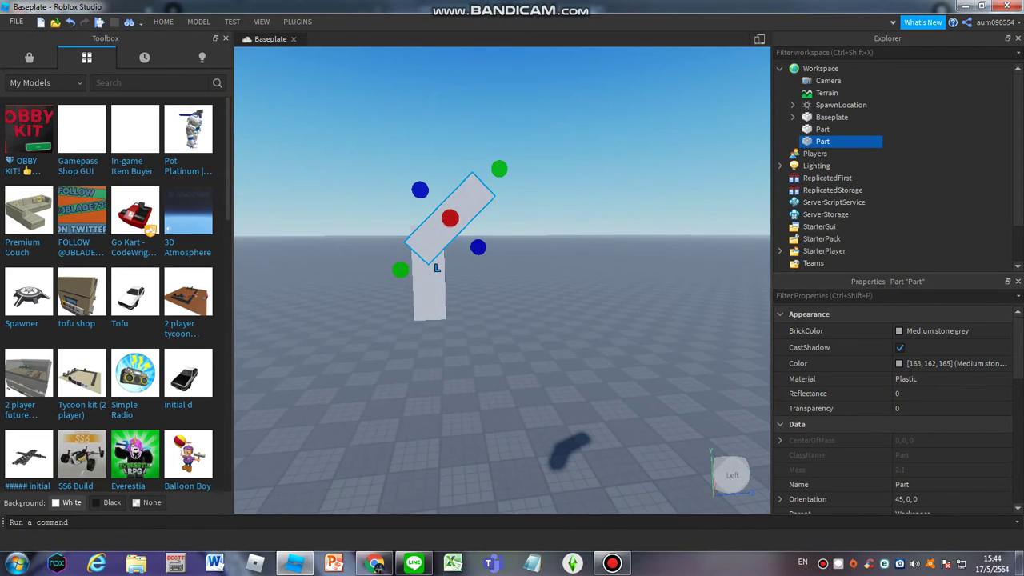
right_drag(433, 264, 518, 212)
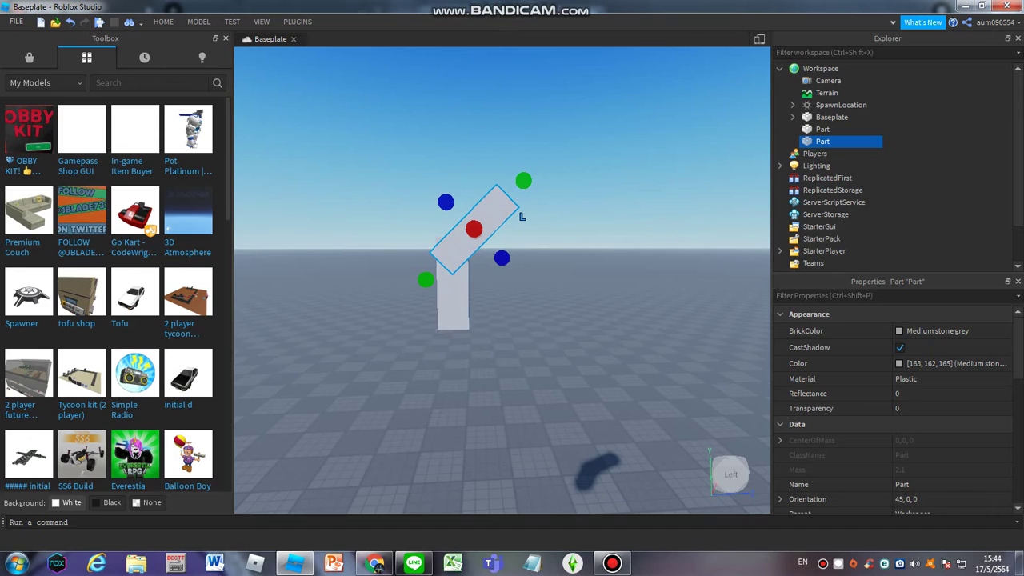
Step: Duplicate the upright post and rescale the copy into a horizontal beam starting at the diagonal's upper end
click(463, 319)
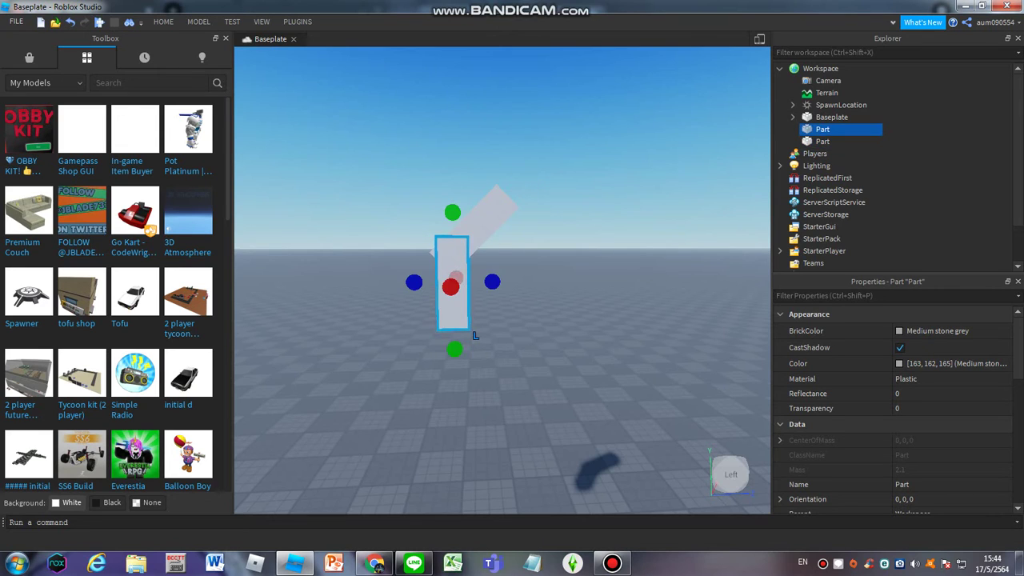
key(ctrl+d)
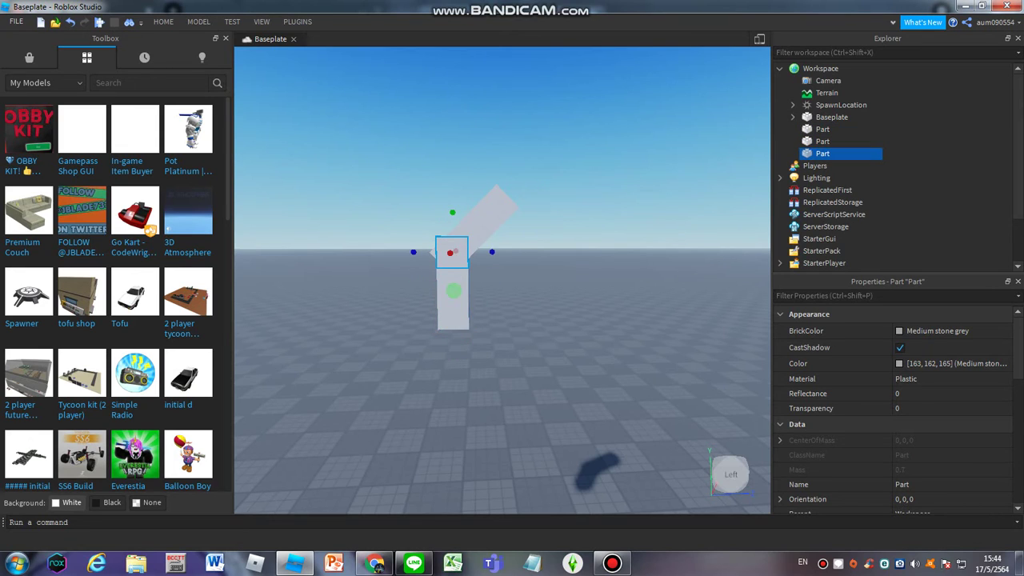
drag(452, 212, 451, 148)
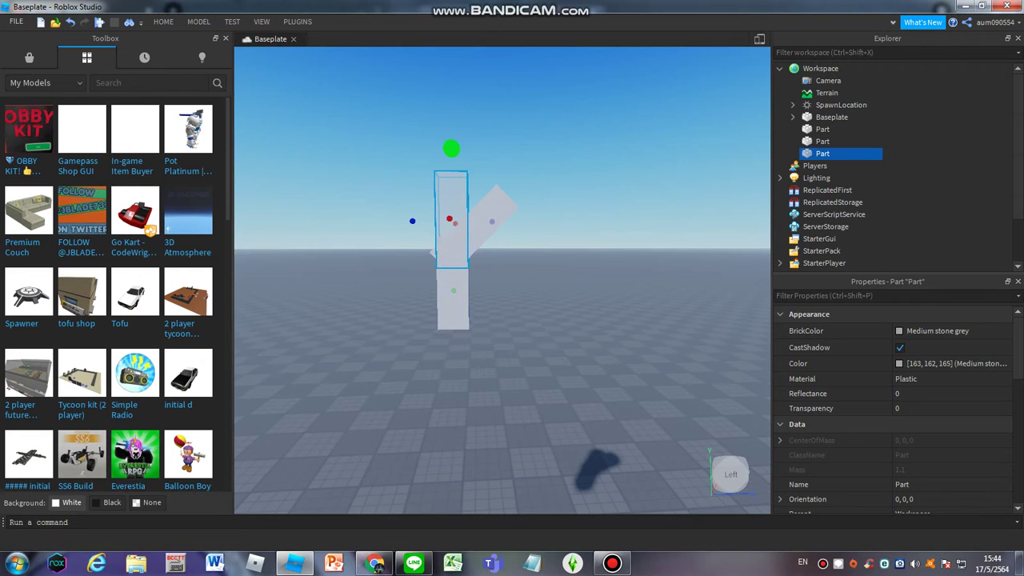
drag(453, 291, 630, 212)
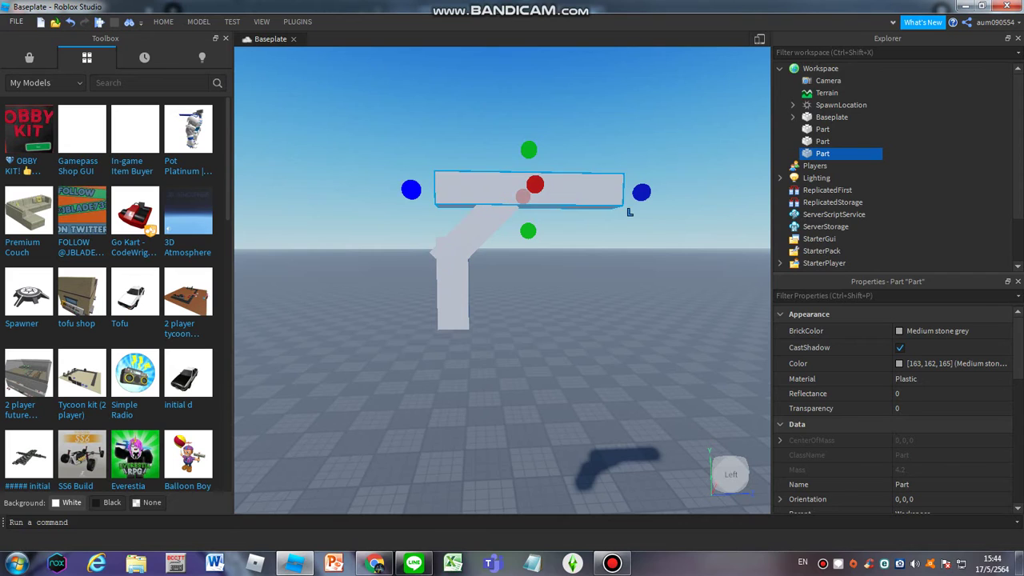
drag(411, 190, 474, 190)
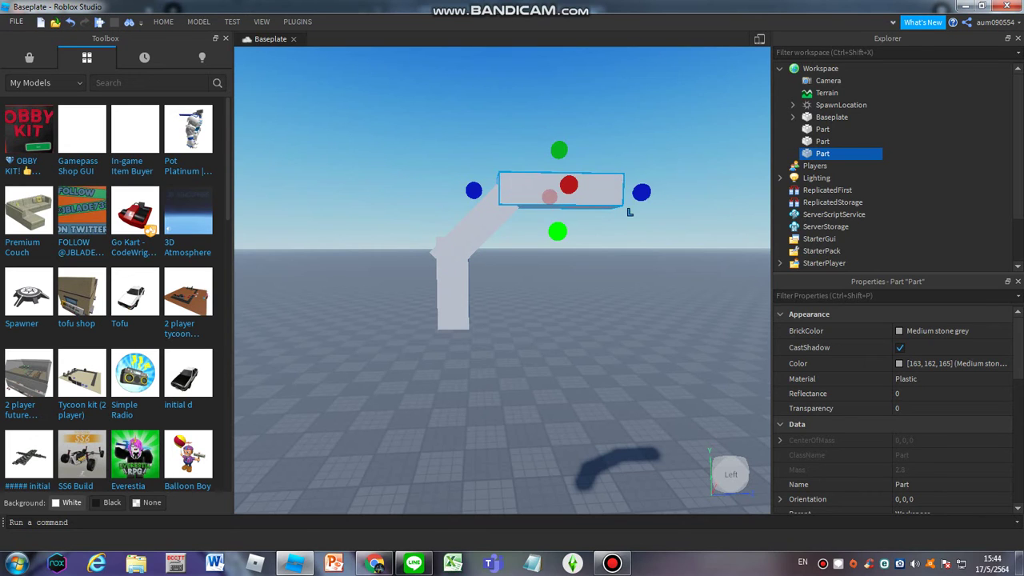
middle_drag(629, 212, 552, 212)
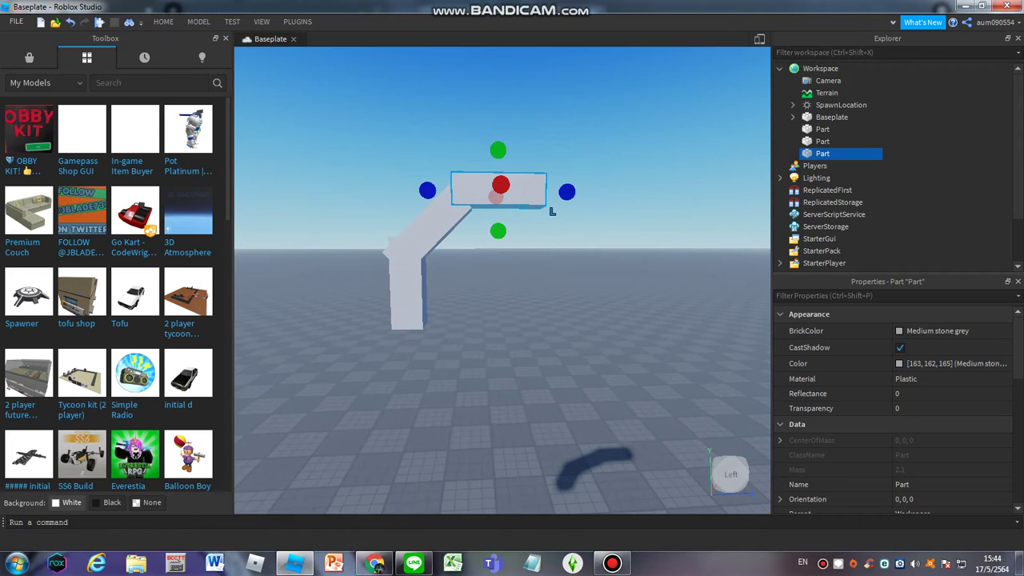
Step: Duplicate the diagonal beam and rotate the copy to orientation -45, 0, 0 so it mirrors the original
click(418, 276)
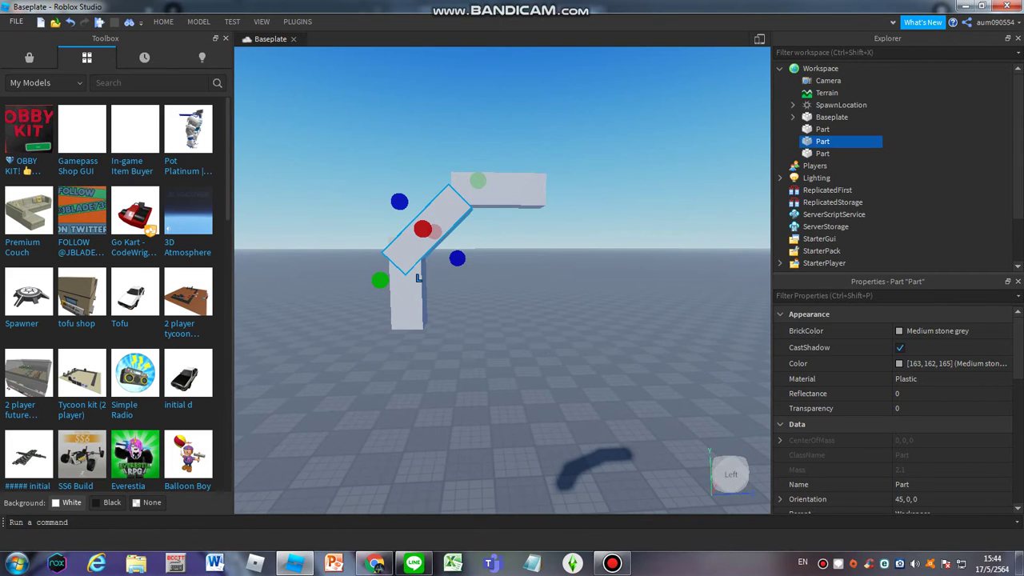
key(ctrl+d)
key(ctrl+4)
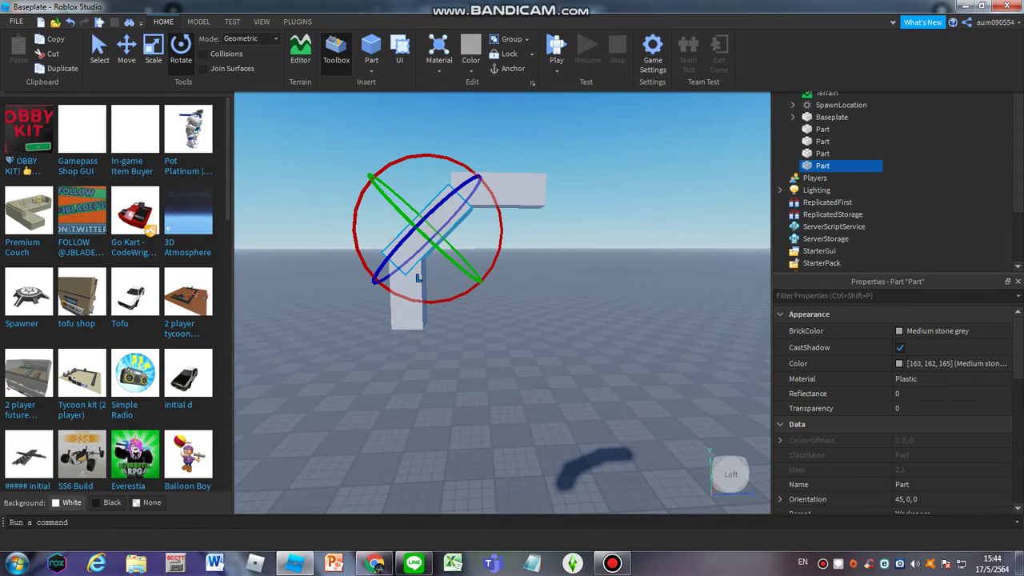
drag(432, 302, 460, 278)
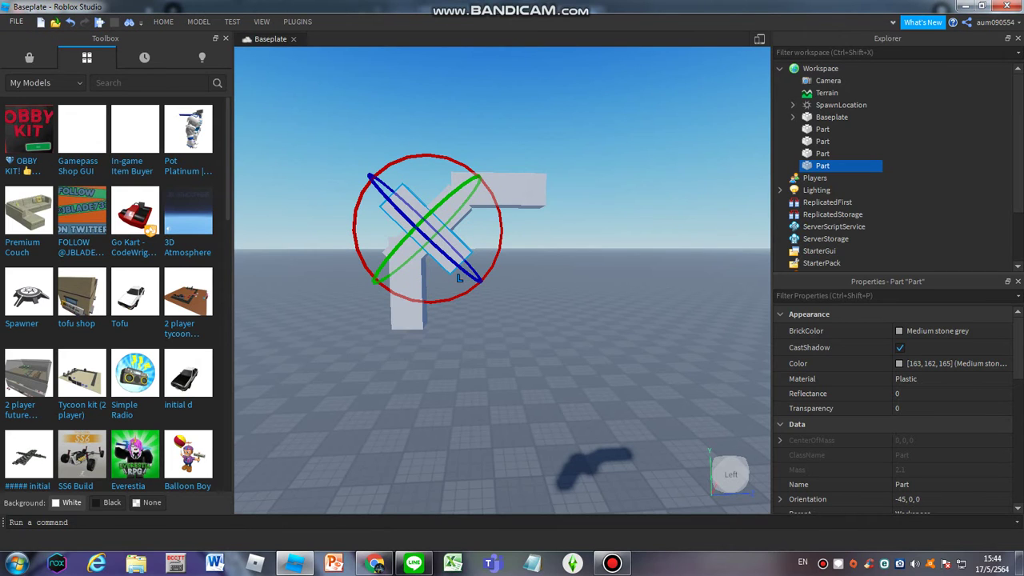
Step: Move the mirrored diagonal to the free end of the horizontal beam so it slopes downward from there
key(ctrl+2)
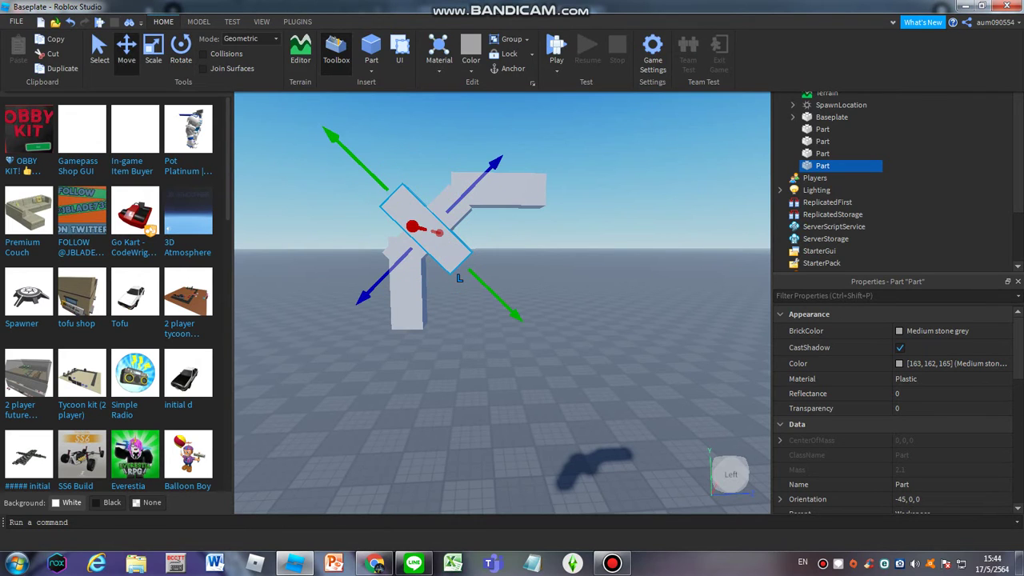
drag(448, 240, 558, 263)
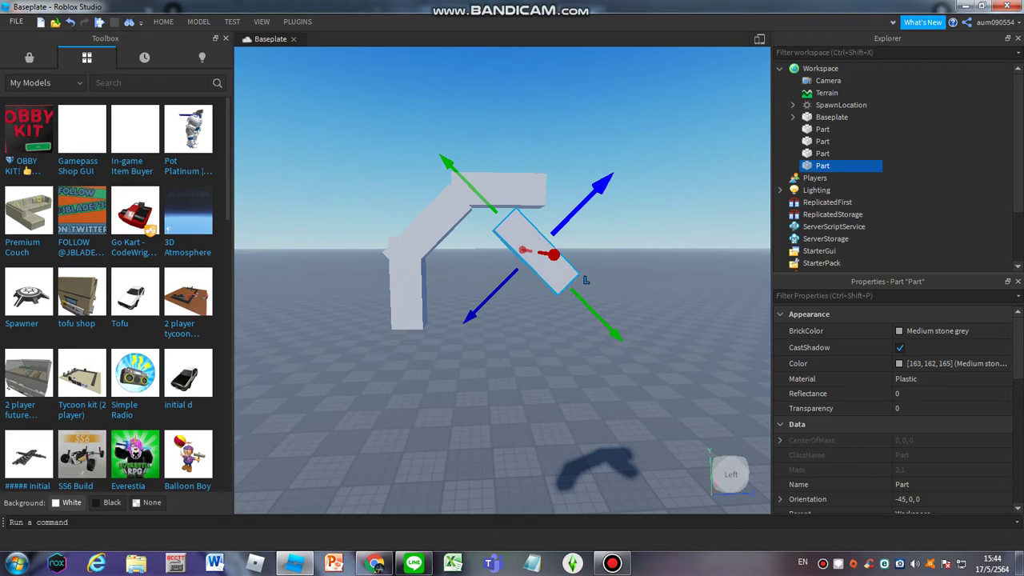
drag(598, 191, 618, 163)
drag(636, 276, 649, 258)
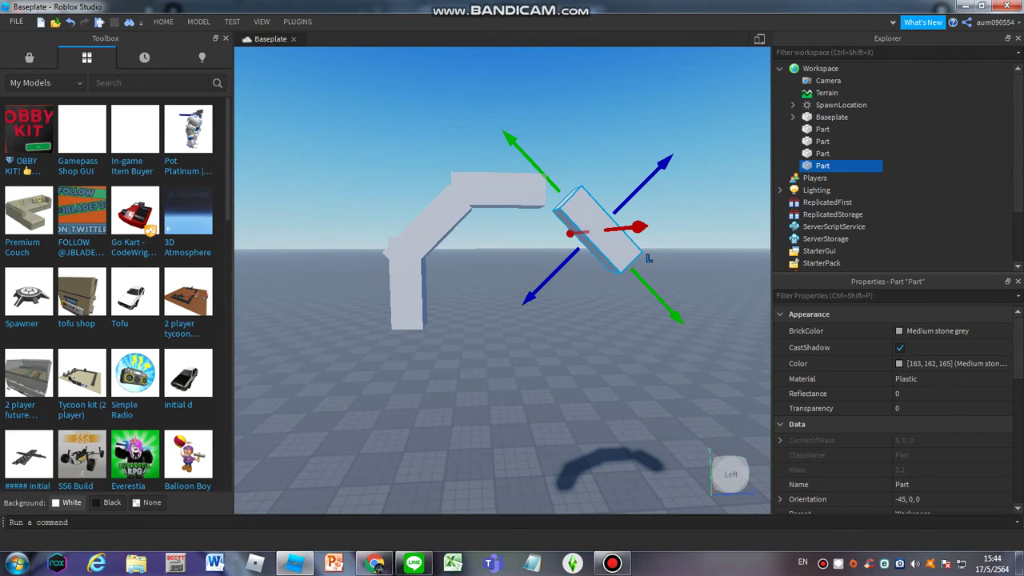
drag(560, 264, 504, 292)
drag(520, 160, 466, 134)
Step: Duplicate the original post and move the copy horizontally to beneath the lower end of the second diagonal
right_drag(468, 346, 469, 346)
click(328, 352)
right_drag(405, 335, 404, 335)
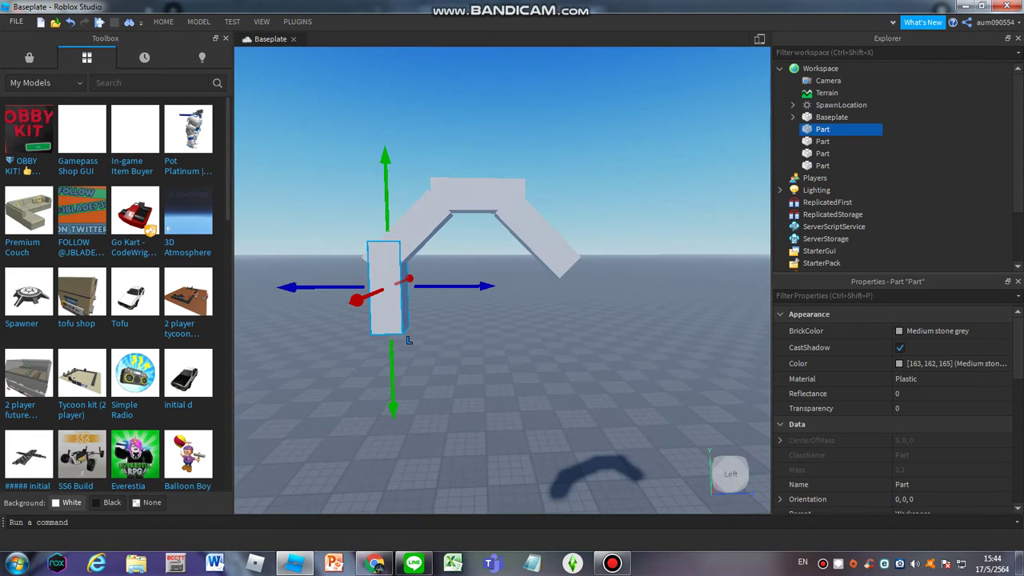
key(ctrl+d)
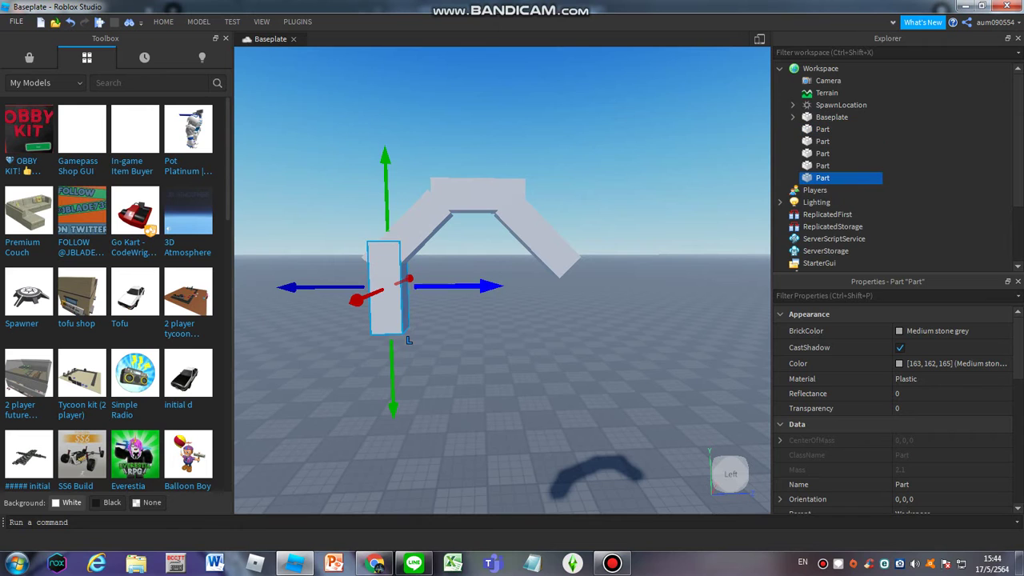
drag(464, 286, 637, 286)
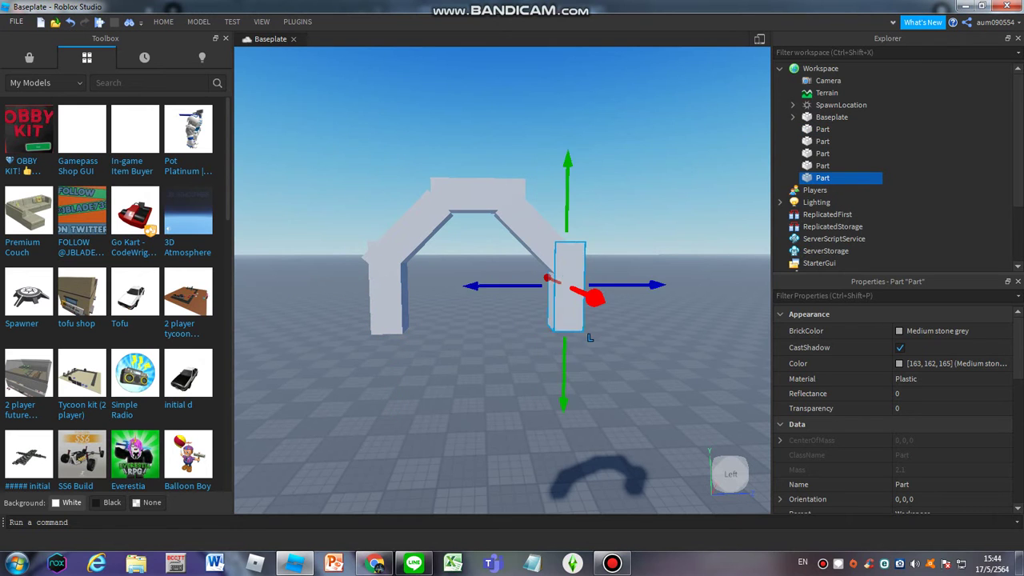
Step: Nudge the second post horizontally until it lines up with the lower end of its diagonal
key(f)
scroll(495, 341, up, 5)
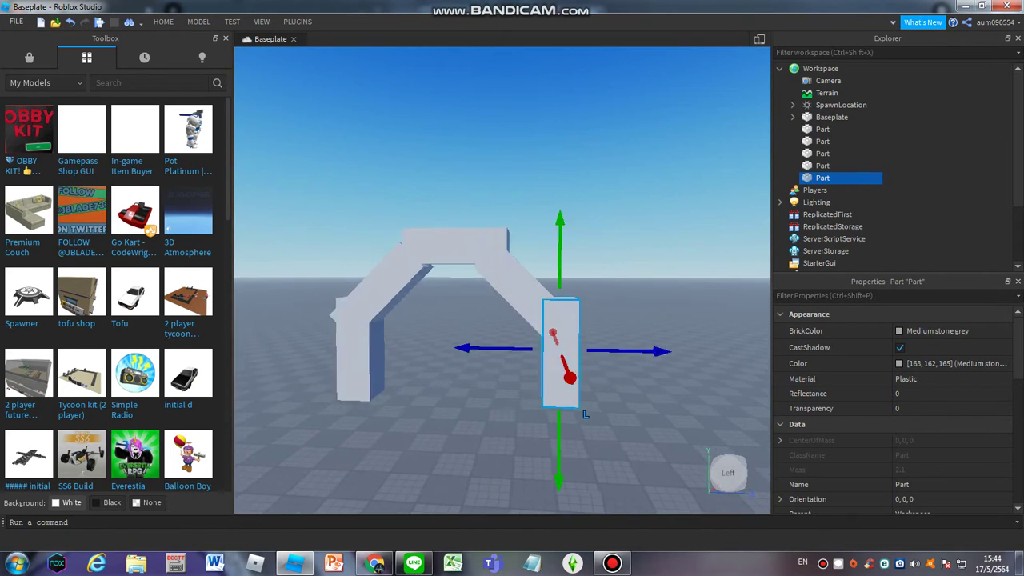
right_click(640, 413)
key(Escape)
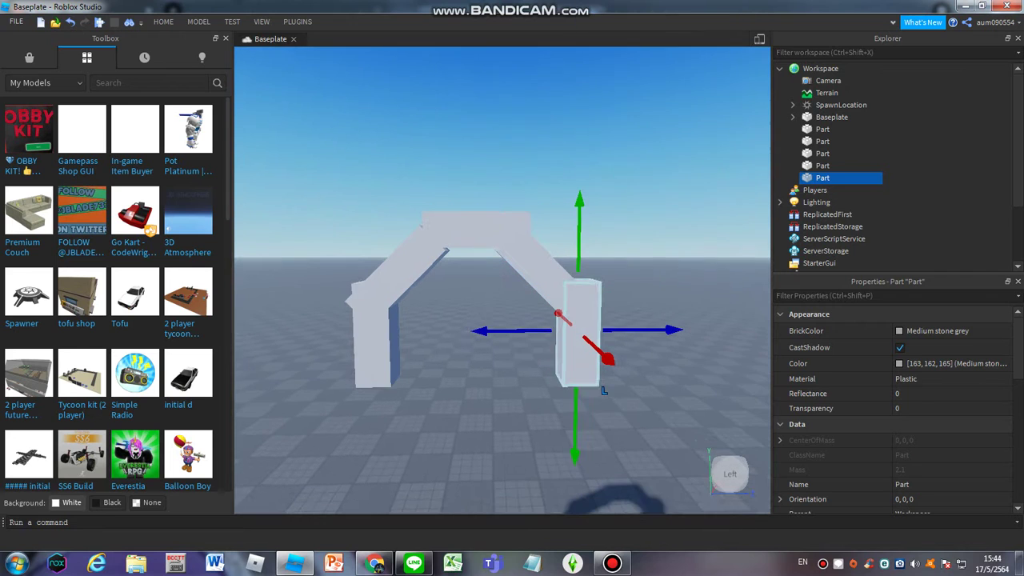
middle_drag(640, 414, 594, 386)
drag(500, 326, 530, 327)
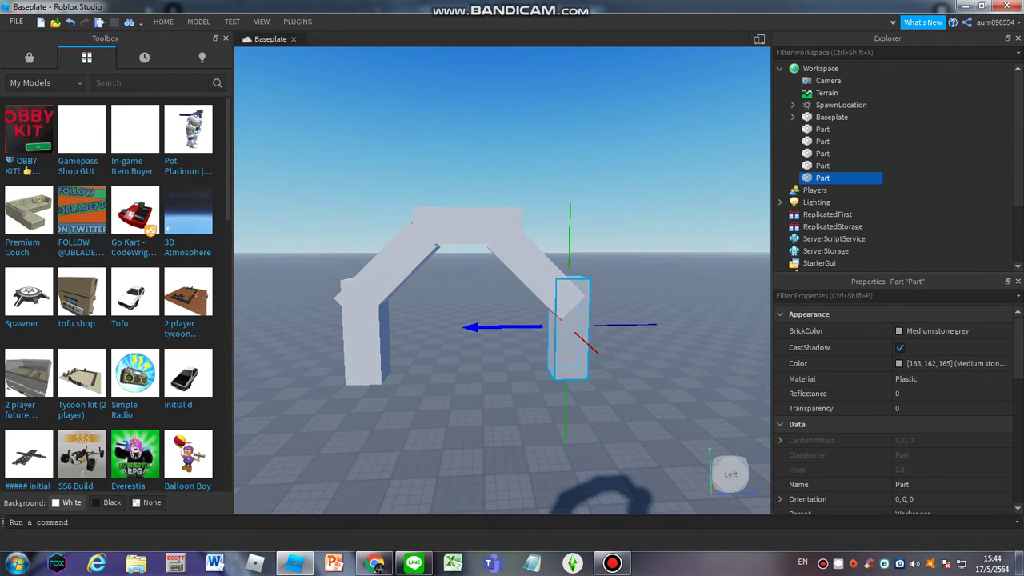
scroll(624, 335, down, 4)
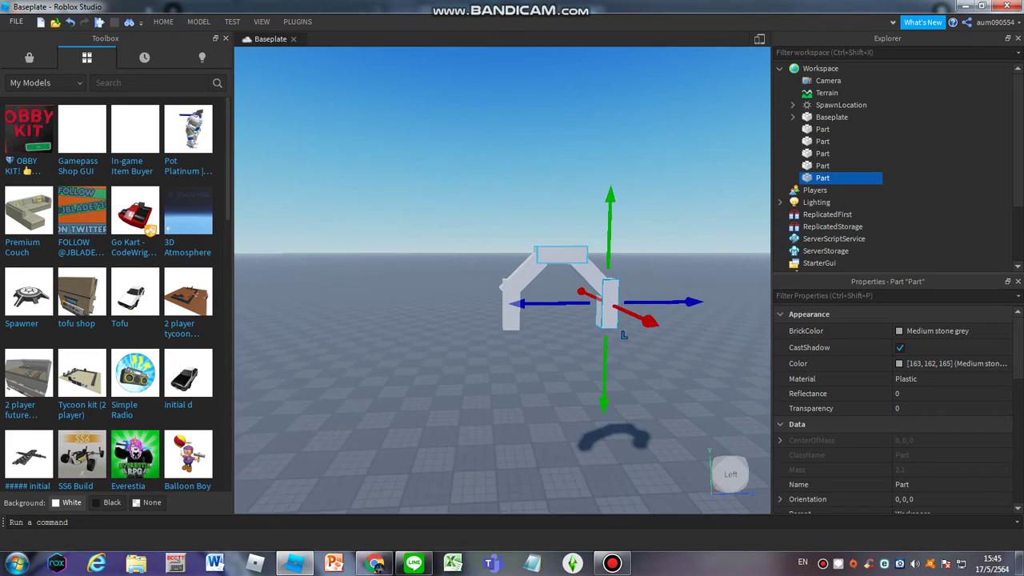
Step: Select all five parts of the arch, colour them Deep blue and clear the selection
right_drag(623, 335, 672, 314)
scroll(672, 314, down, 5)
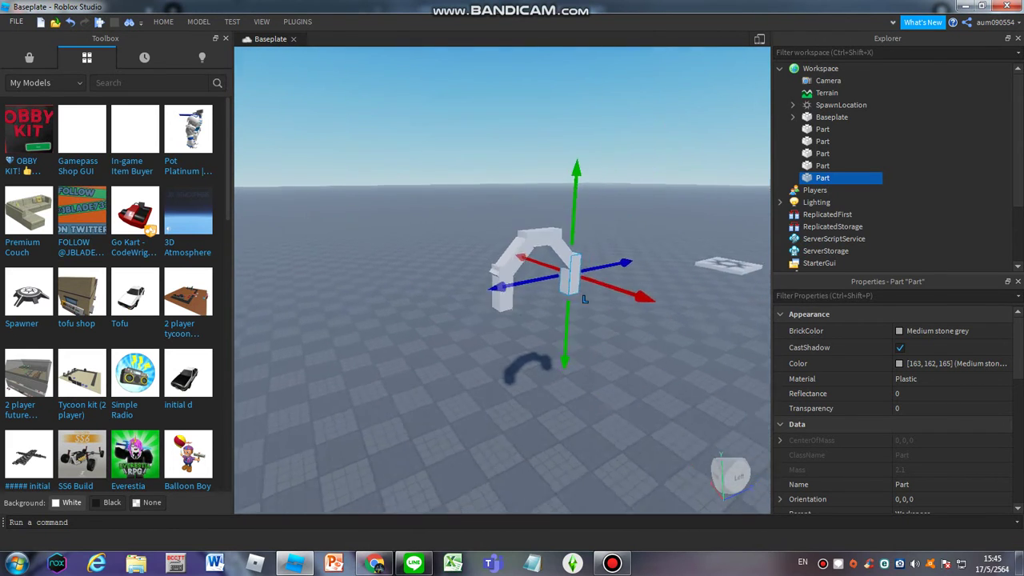
drag(480, 296, 551, 349)
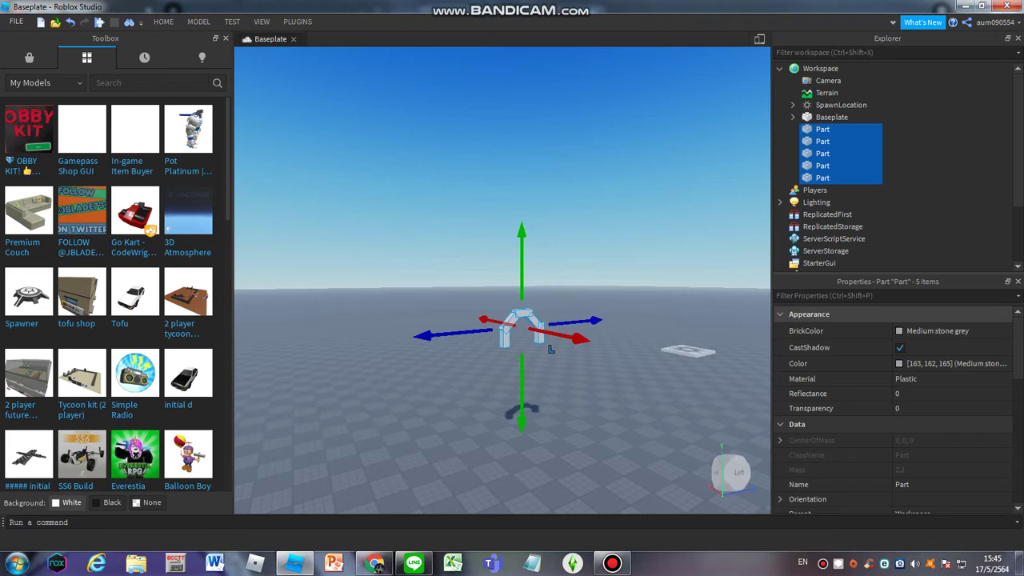
click(900, 331)
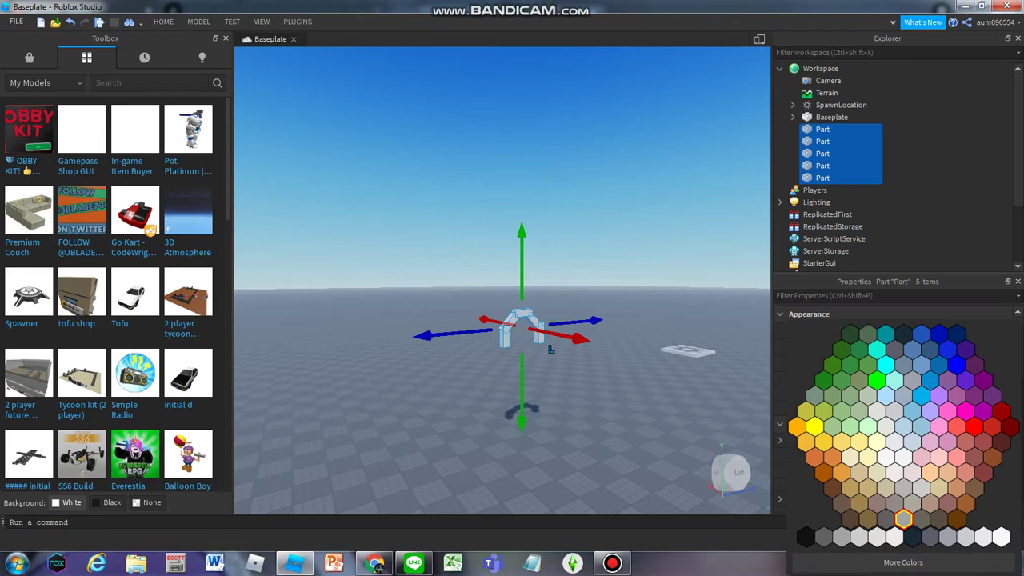
click(948, 381)
click(966, 381)
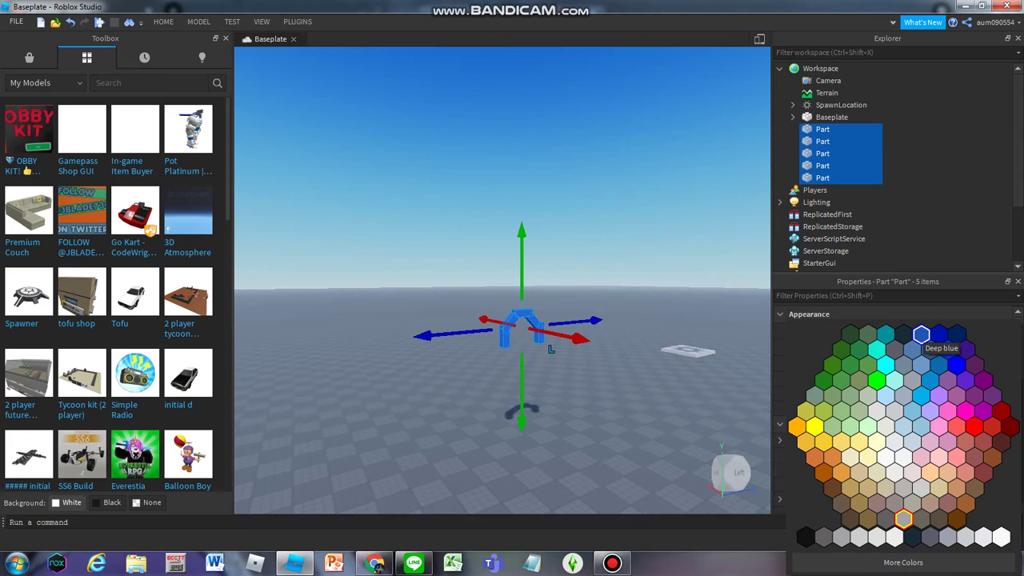
click(551, 349)
click(550, 349)
Step: Scale the arch's first post outward on one side along its X axis to about three times its depth
scroll(551, 348, up, 5)
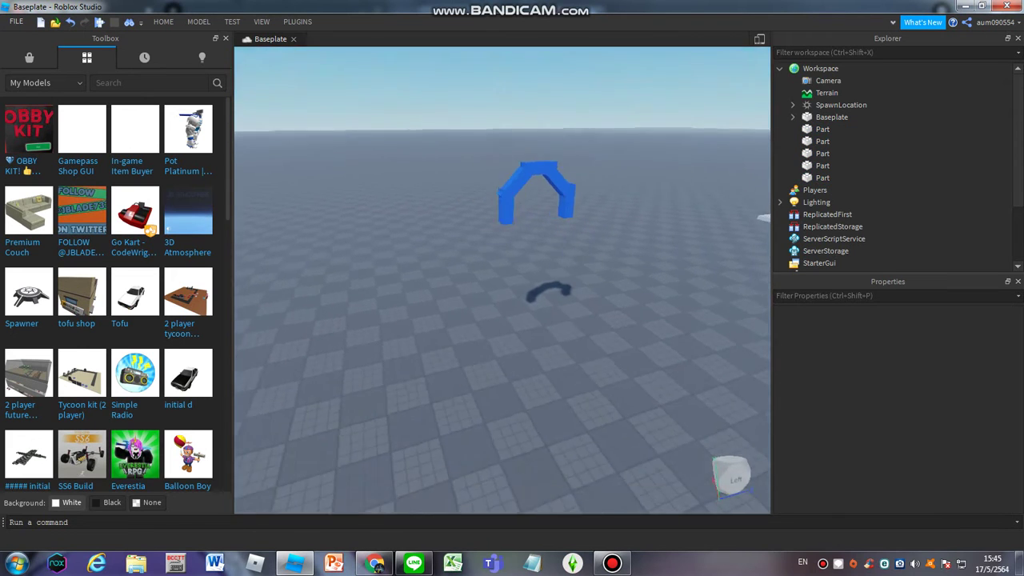
click(534, 272)
scroll(569, 461, up, 4)
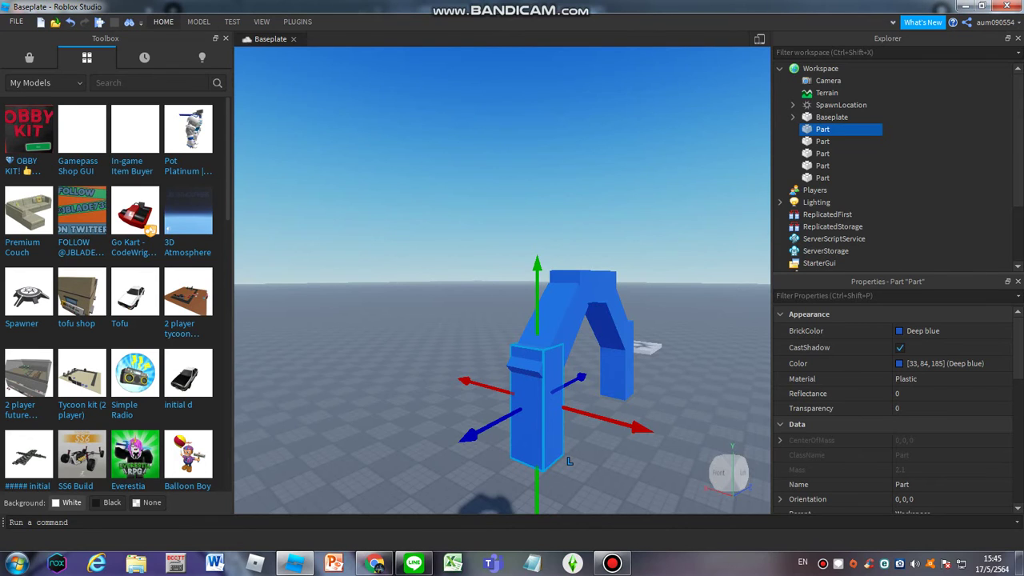
key(ctrl+F1)
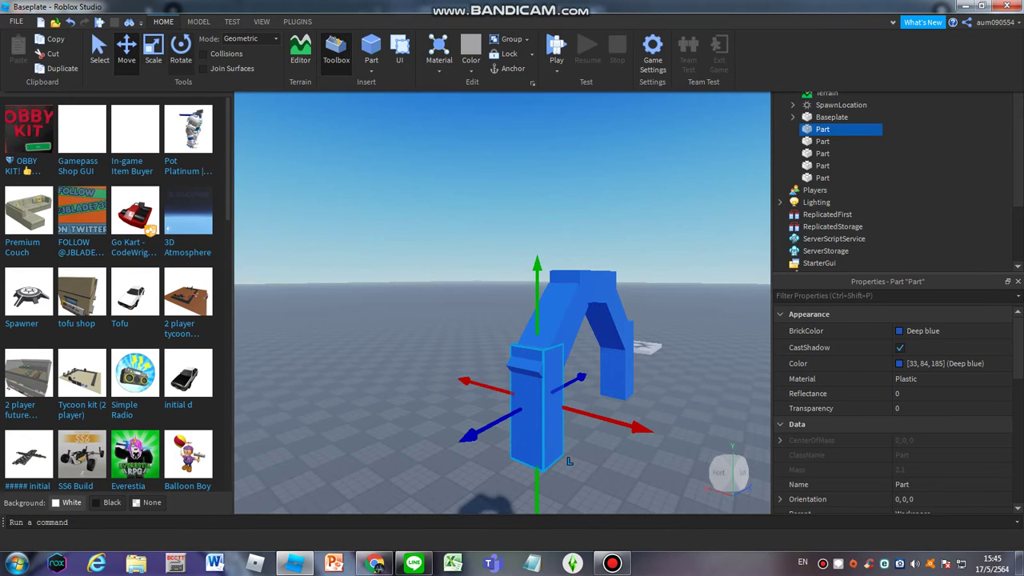
key(ctrl+3)
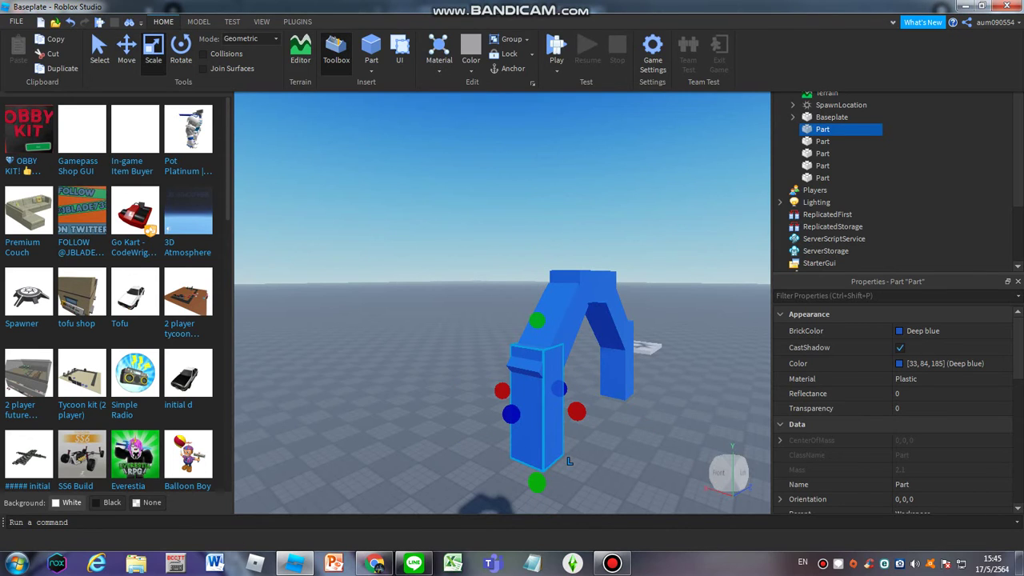
key(ctrl+F1)
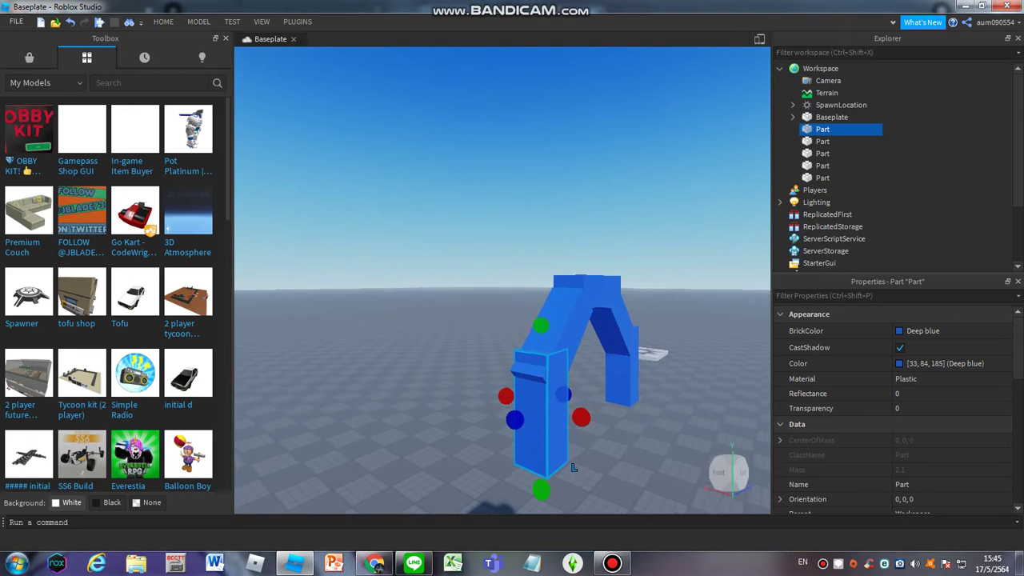
scroll(569, 461, up, 3)
scroll(538, 395, down, 4)
middle_drag(538, 395, 439, 396)
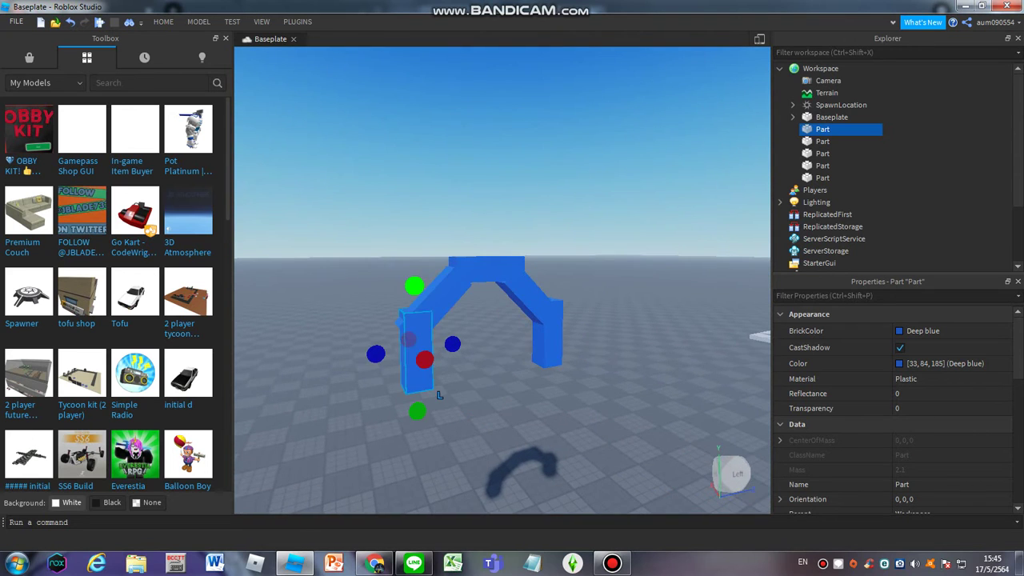
right_drag(439, 395, 686, 461)
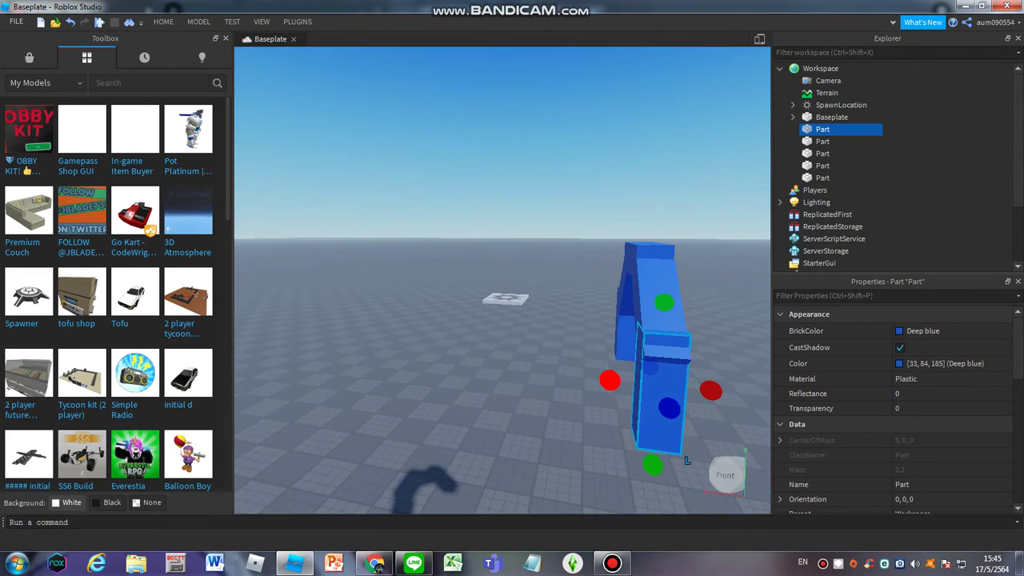
drag(610, 380, 534, 372)
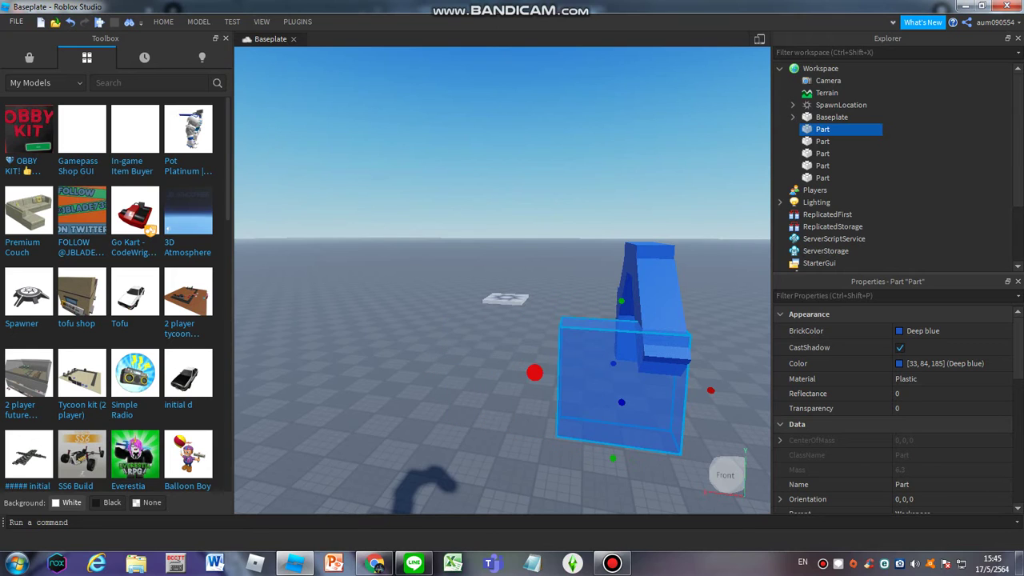
Step: Scale the arch's second post along X in the same direction to about three times its depth, matching the first post
right_drag(608, 384, 656, 395)
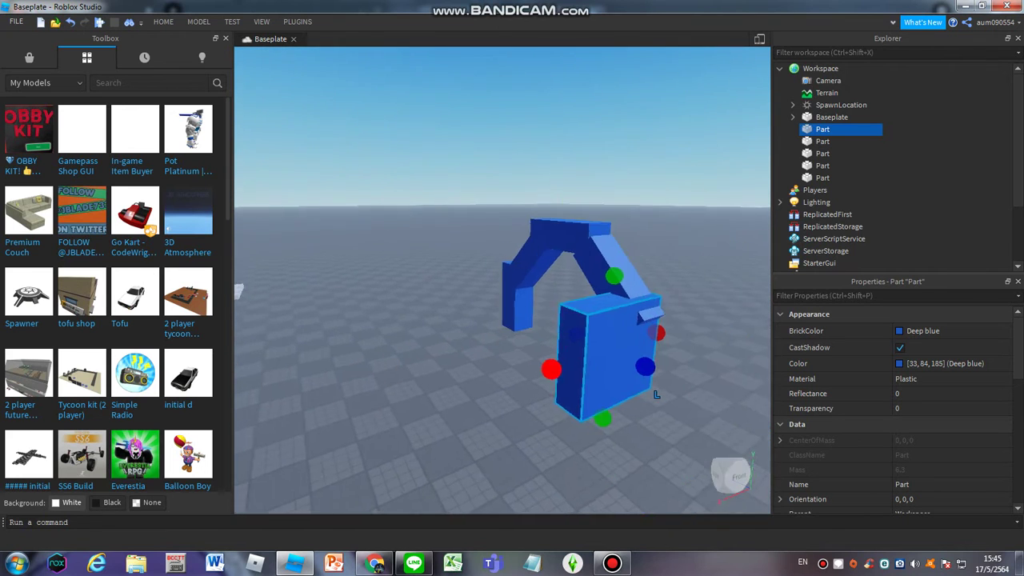
key(w)
click(559, 296)
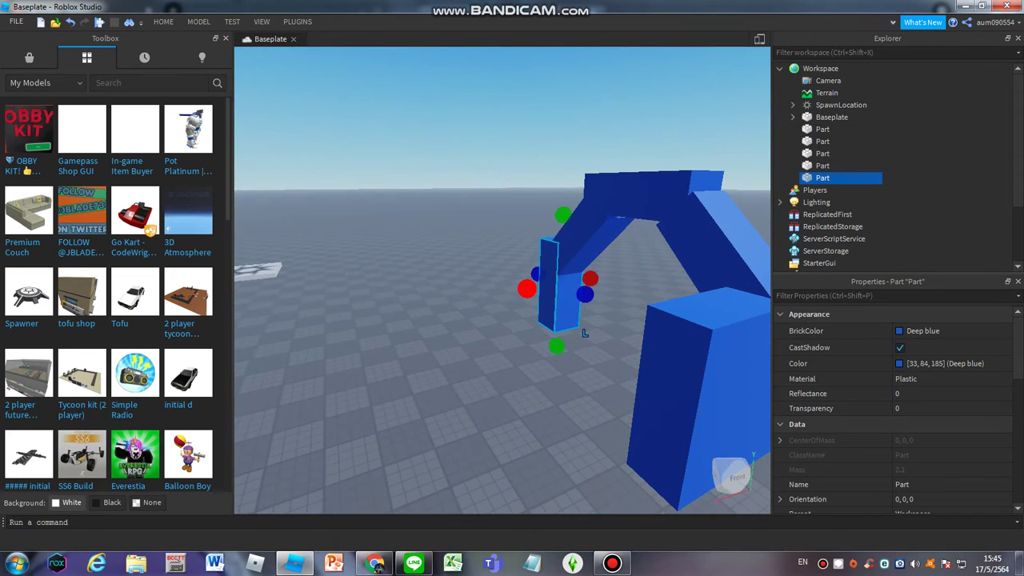
drag(523, 288, 439, 303)
Step: Duplicate all five arch parts and rotate the copy 180 degrees about the vertical axis, forming a second arch parallel to the first
right_drag(623, 432, 550, 384)
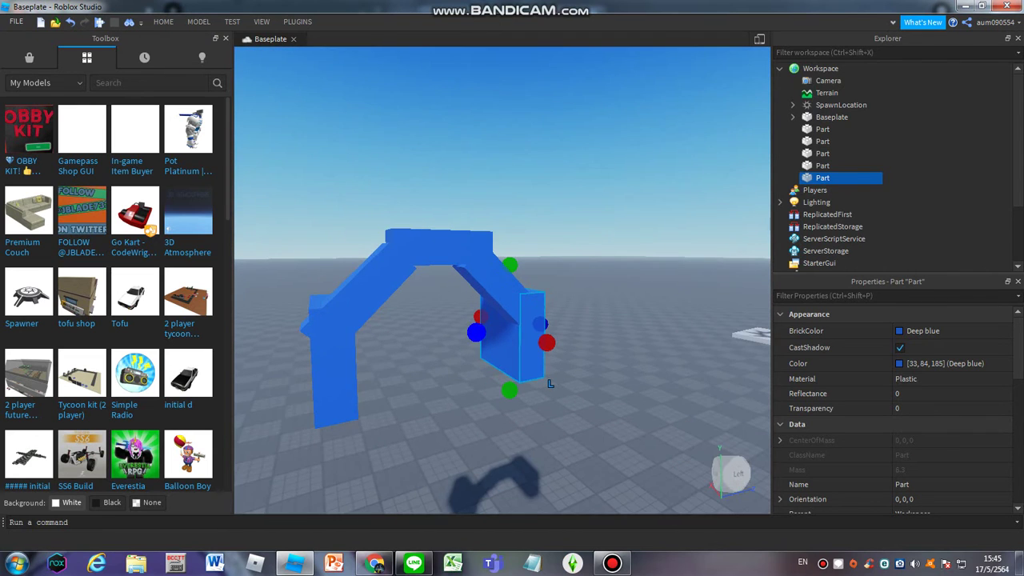
drag(343, 209, 550, 383)
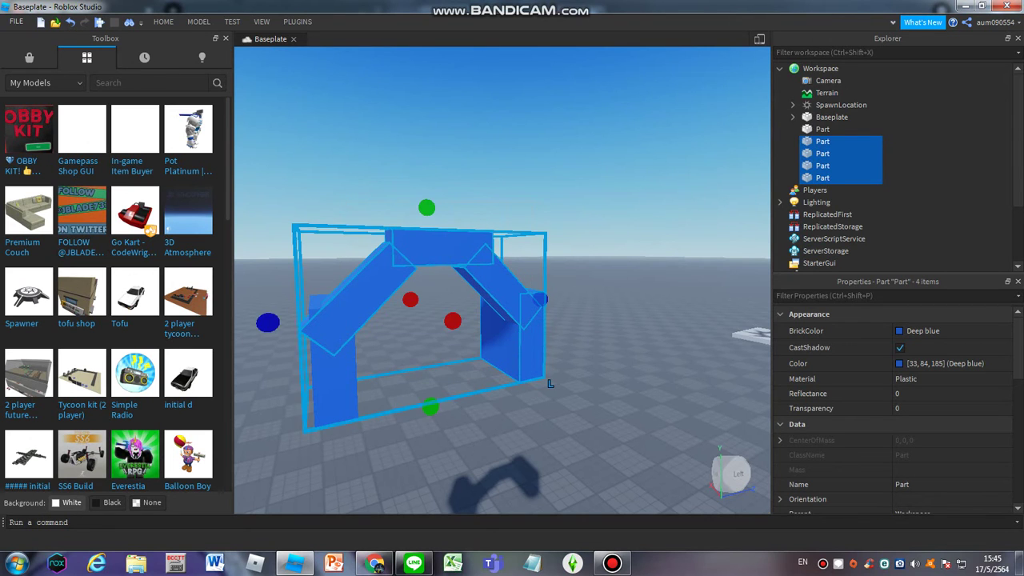
right_drag(550, 383, 560, 448)
scroll(560, 448, down, 5)
drag(335, 195, 551, 384)
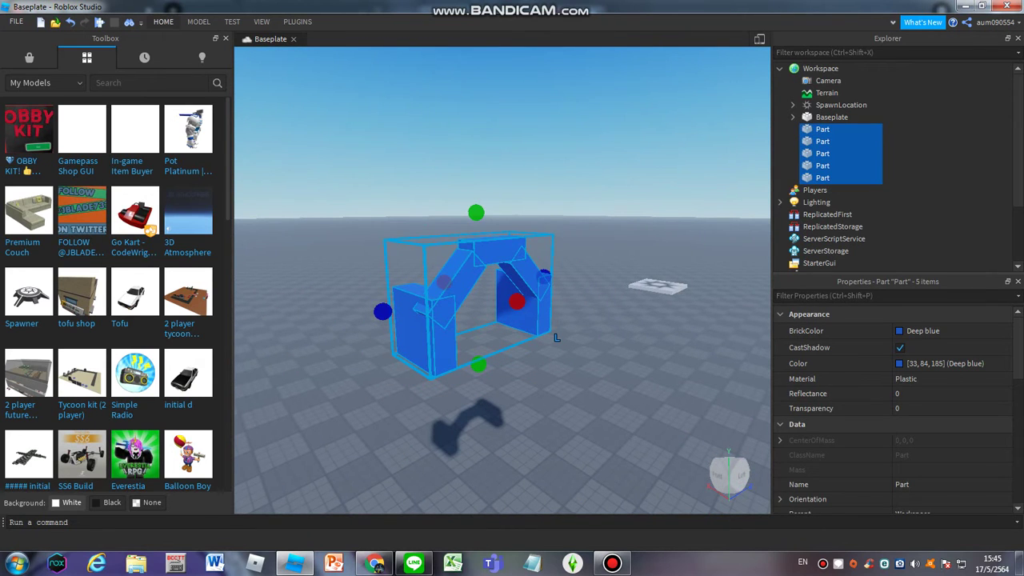
key(ctrl+d)
key(ctrl+4)
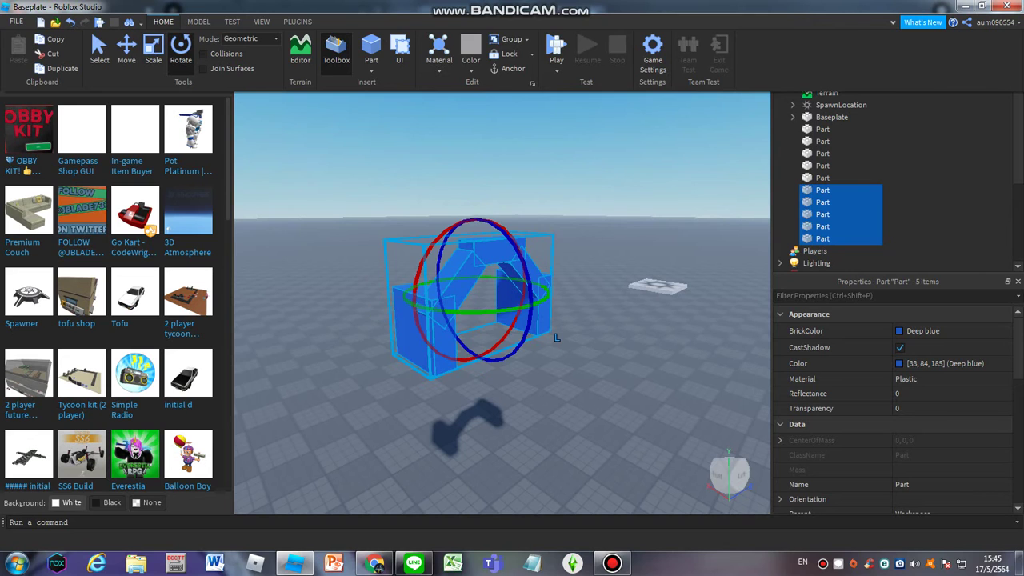
drag(549, 301, 448, 320)
click(726, 475)
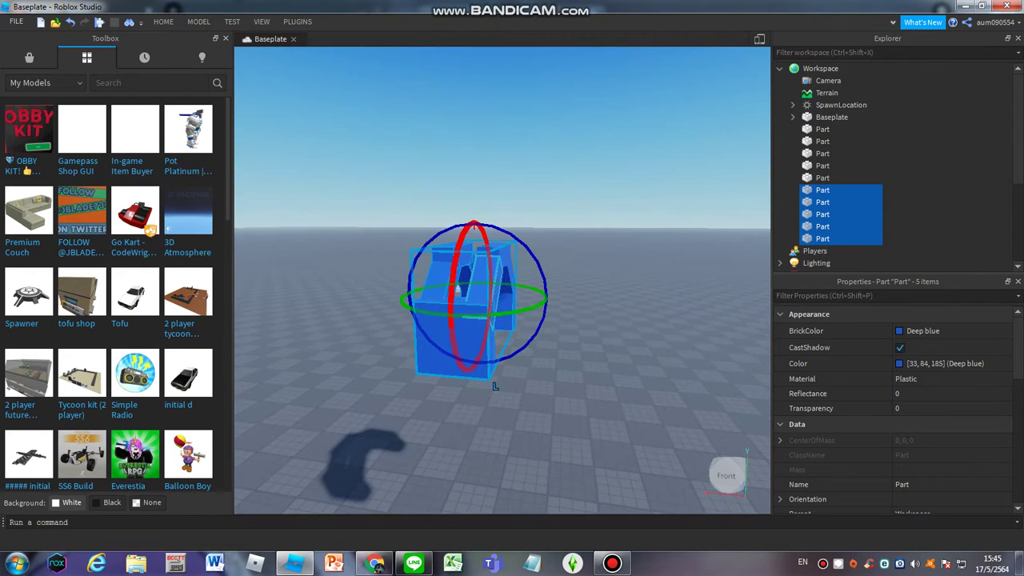
right_drag(553, 387, 553, 386)
key(f)
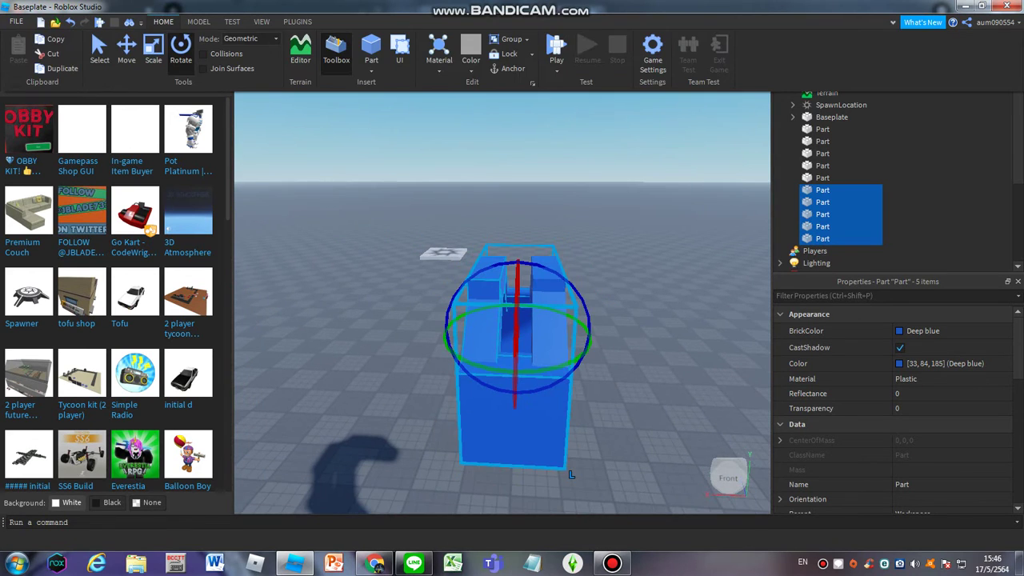
key(ctrl+2)
right_drag(571, 475, 571, 474)
click(448, 448)
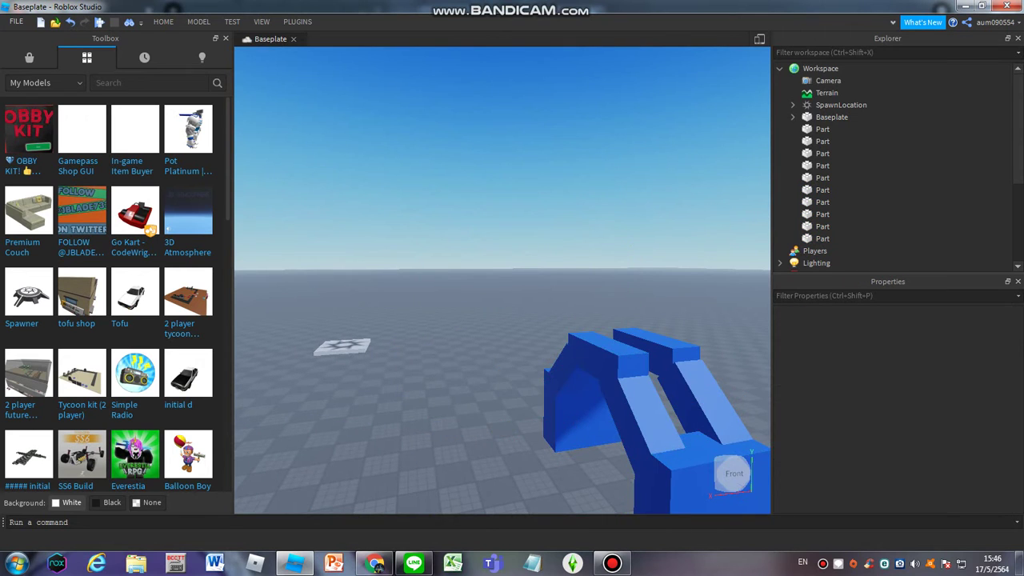
Step: Scale the copied arch's top beam downward to about five times its height, forming the middle of a back wall
right_drag(555, 292, 556, 291)
click(504, 264)
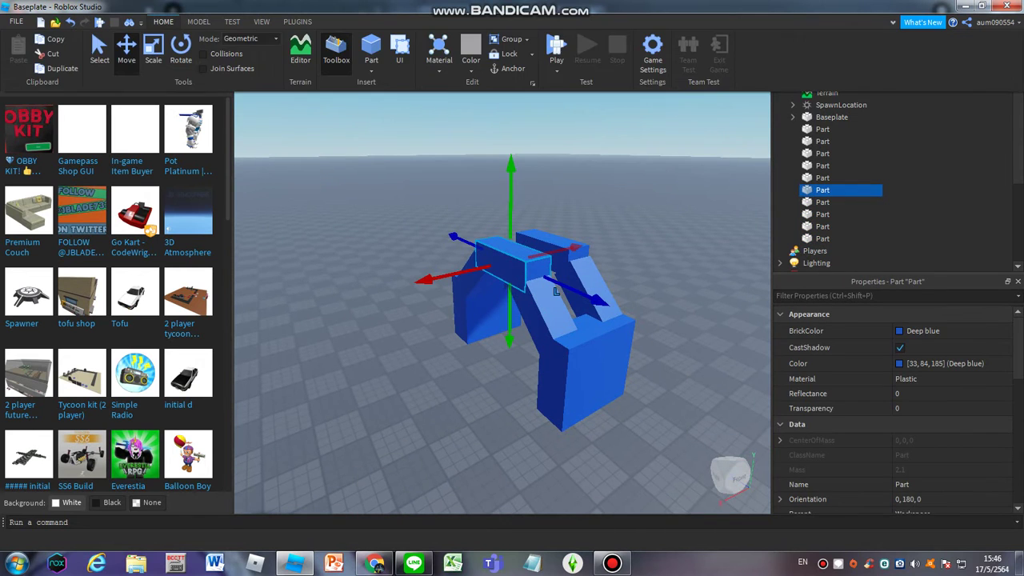
key(ctrl+3)
drag(556, 291, 550, 391)
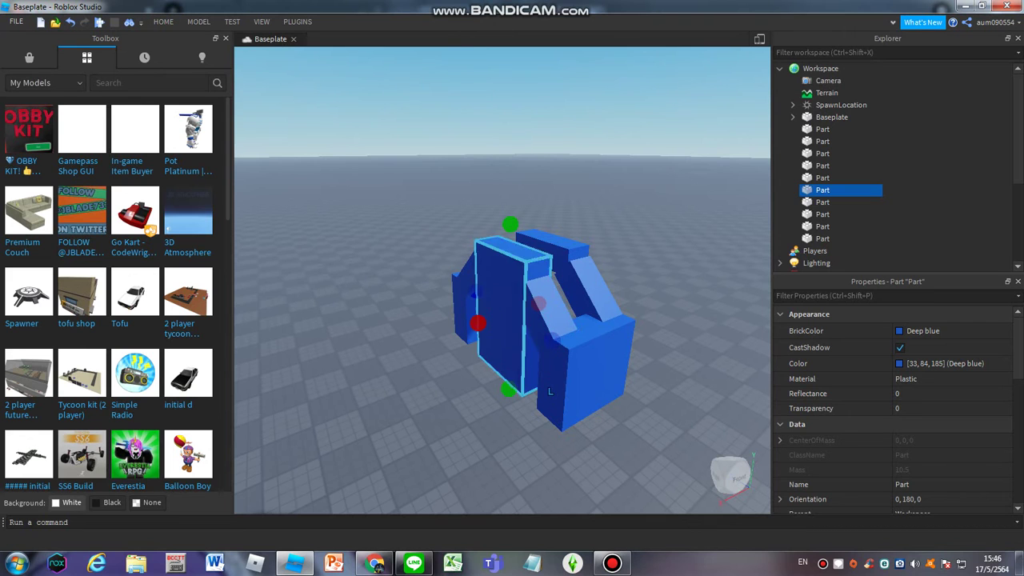
Step: Scale both diagonals of the copied arch inward to about four times their thickness to fill the back wall
middle_drag(550, 391, 712, 392)
right_drag(712, 391, 664, 408)
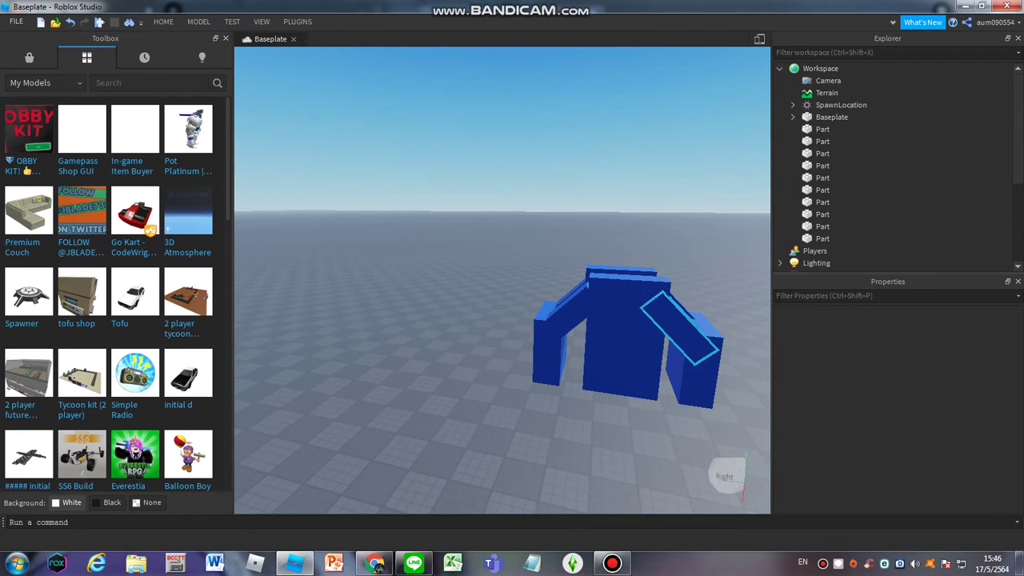
click(719, 356)
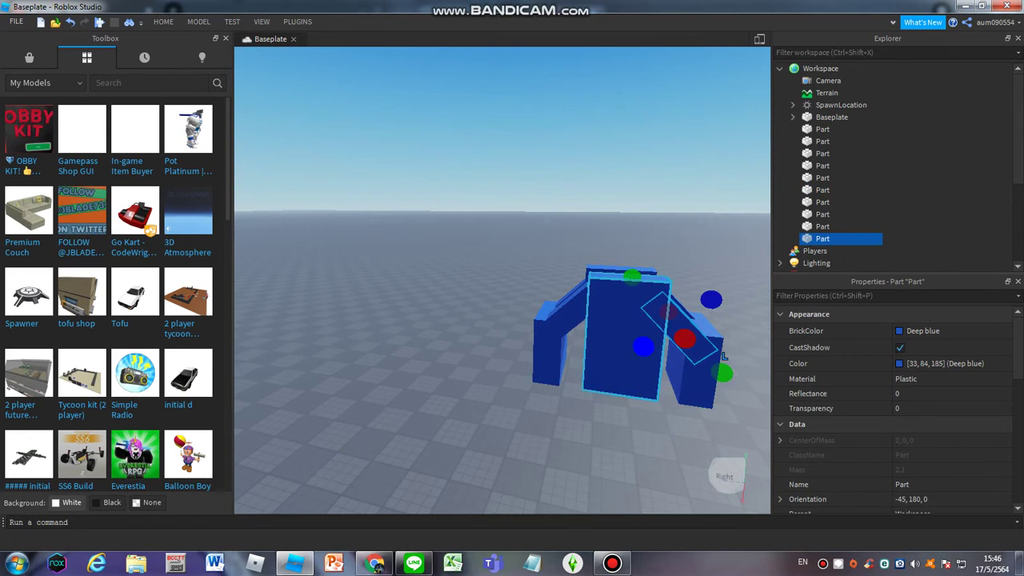
drag(644, 345, 586, 386)
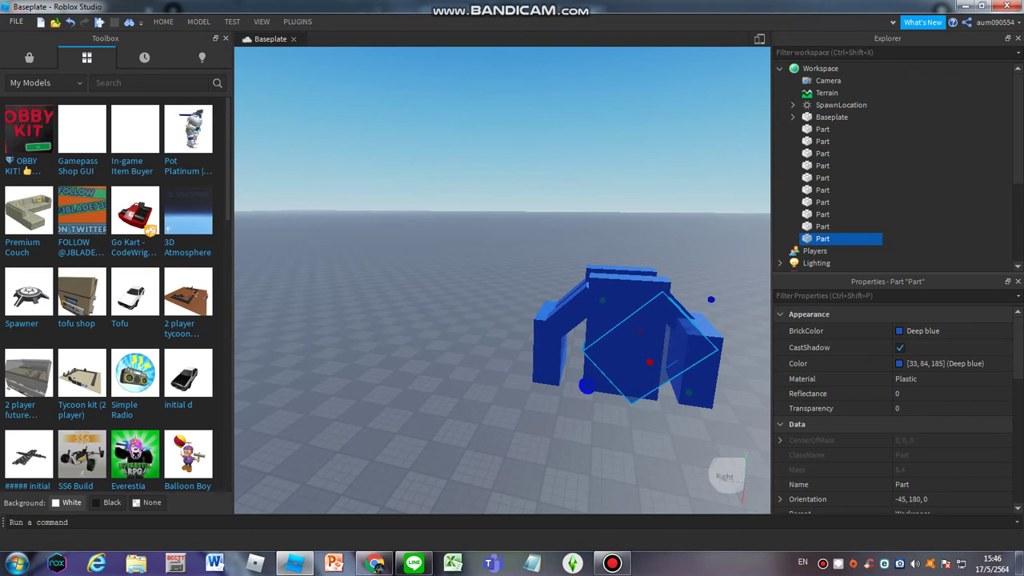
click(567, 320)
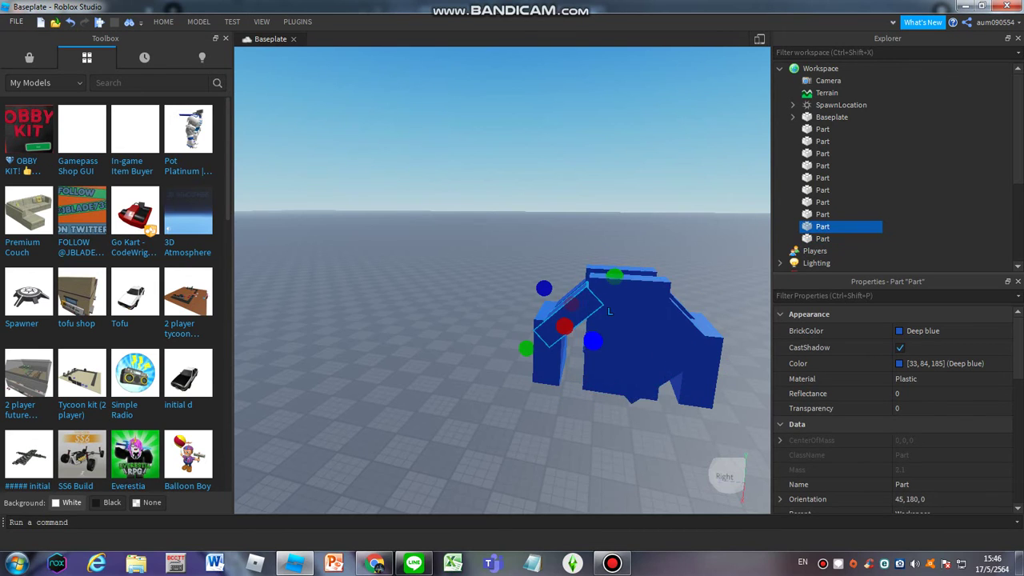
drag(593, 342, 626, 376)
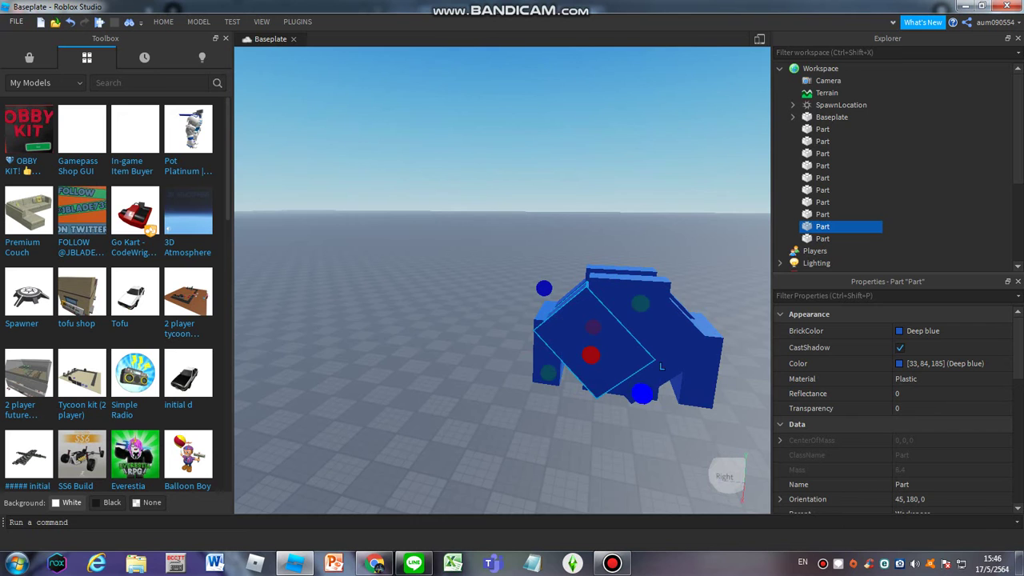
Step: Scale a diagonal beam of the original arch along X to about twice its width, closing the gap to the copied arch
scroll(593, 353, up, 5)
right_drag(560, 400, 480, 452)
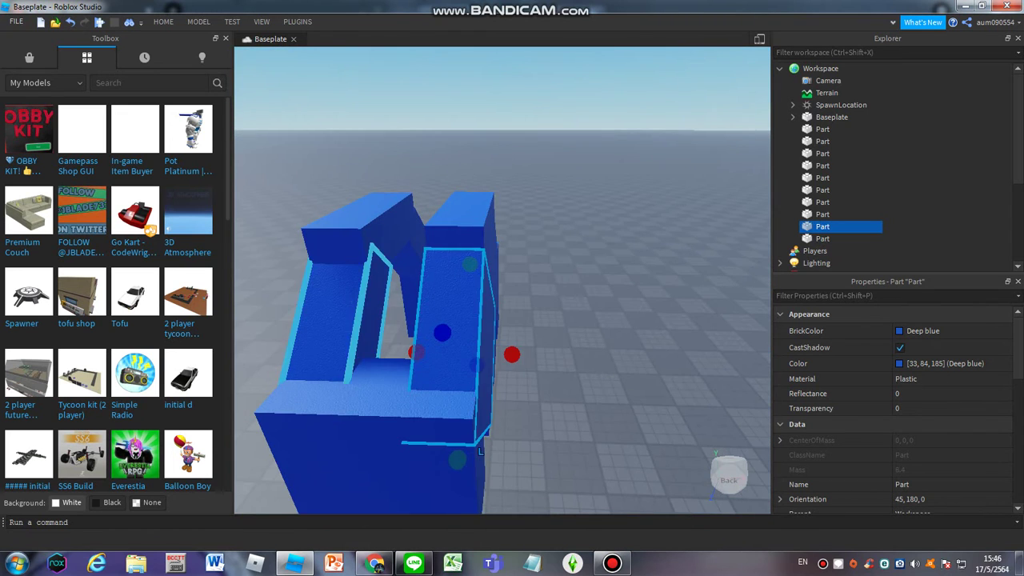
click(392, 337)
right_drag(520, 320, 556, 301)
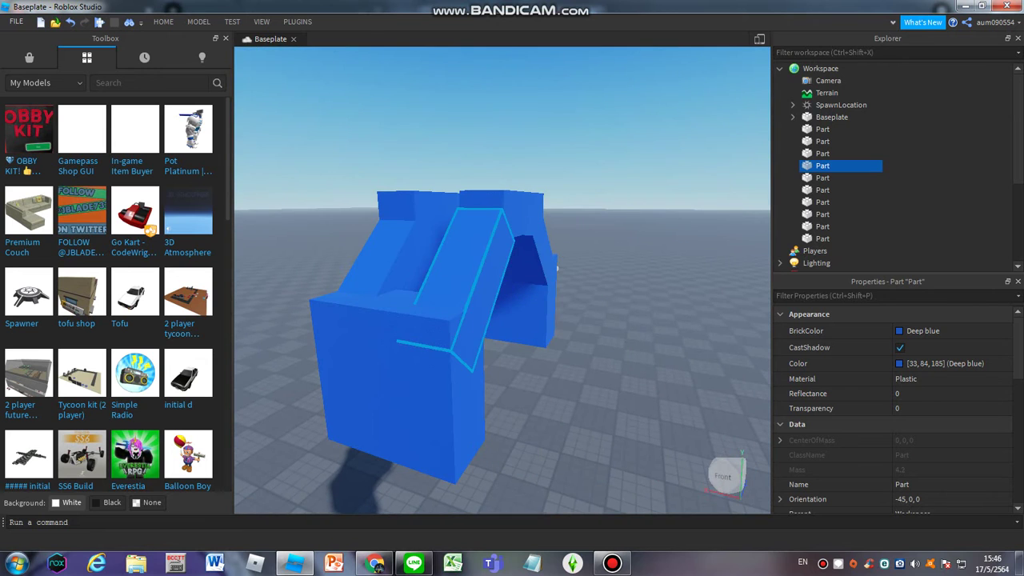
click(416, 354)
right_drag(416, 354, 460, 424)
Step: Scale the original arch's top beam along X to about twice its width, closing the gap to the copied arch's top
click(476, 264)
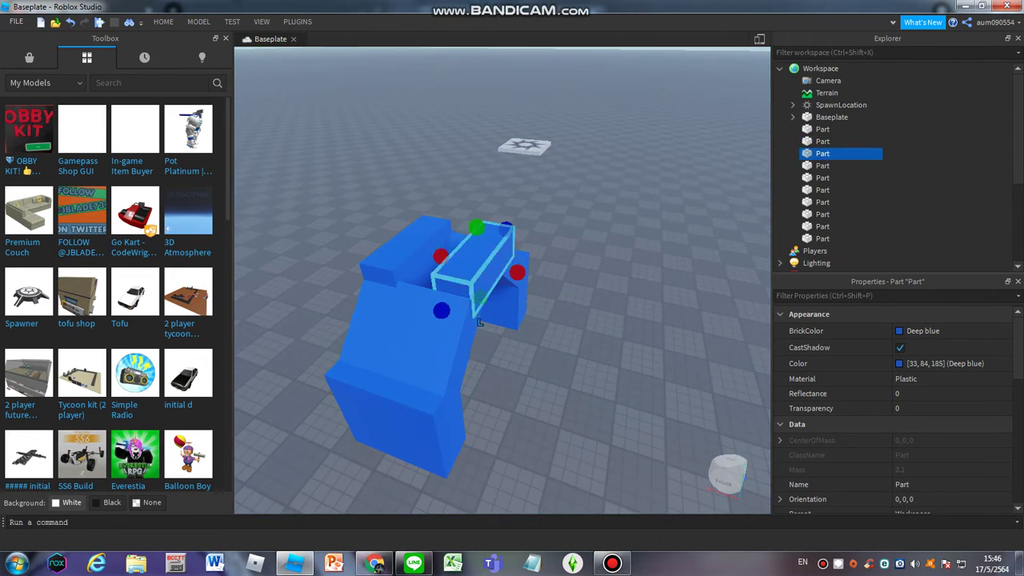
key(f)
click(731, 475)
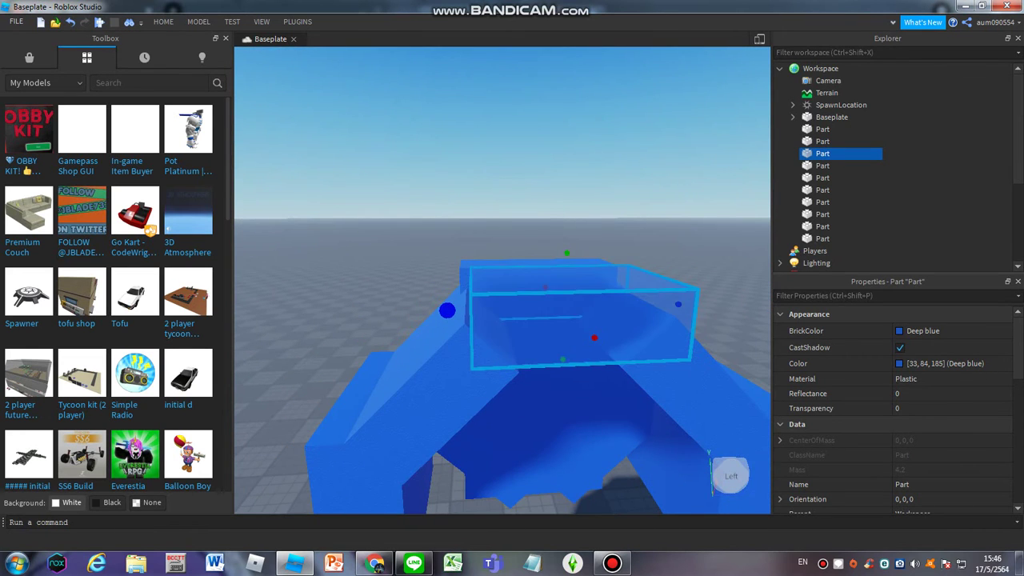
right_drag(513, 384, 454, 381)
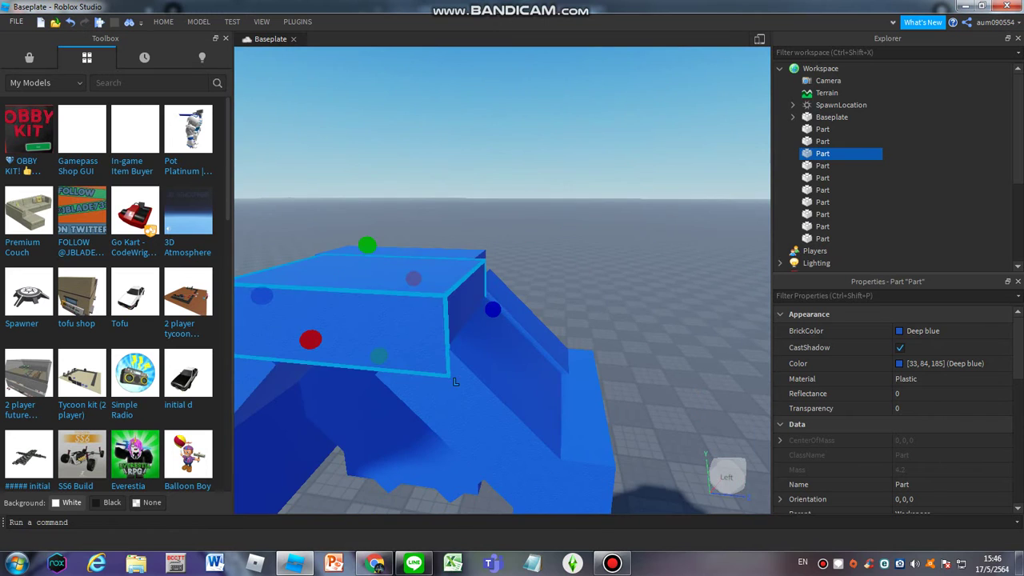
scroll(455, 381, down, 5)
key(ctrl+2)
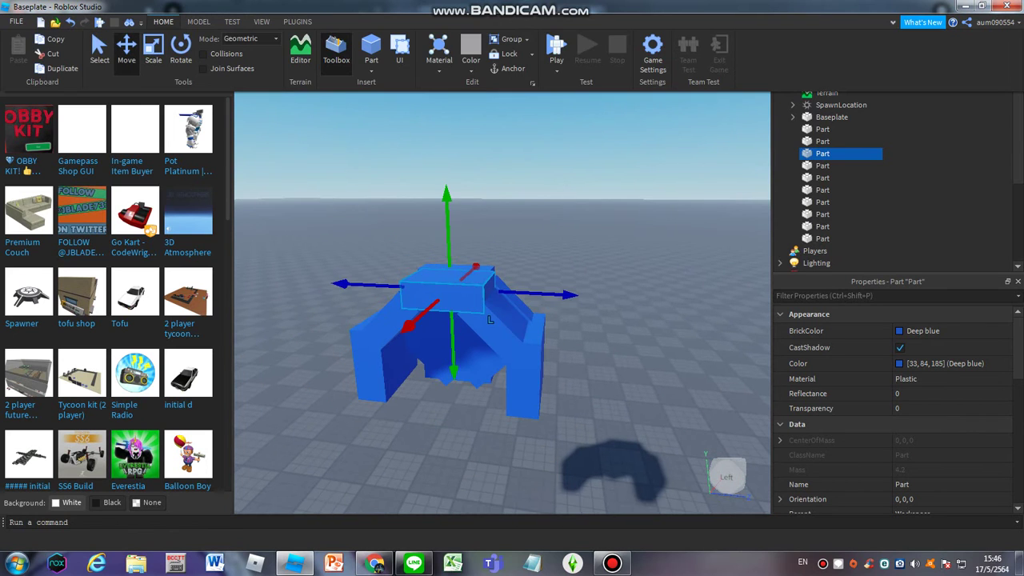
right_drag(491, 319, 556, 364)
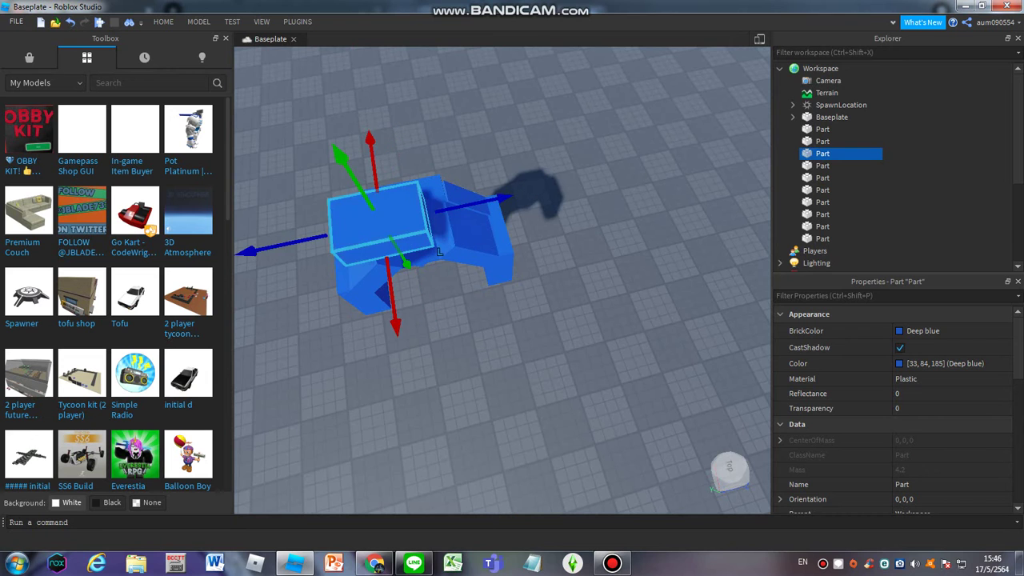
Step: Move the widened top beam into alignment at the centre of the arch, resting between the two diagonals
drag(380, 221, 392, 244)
key(ctrl+2)
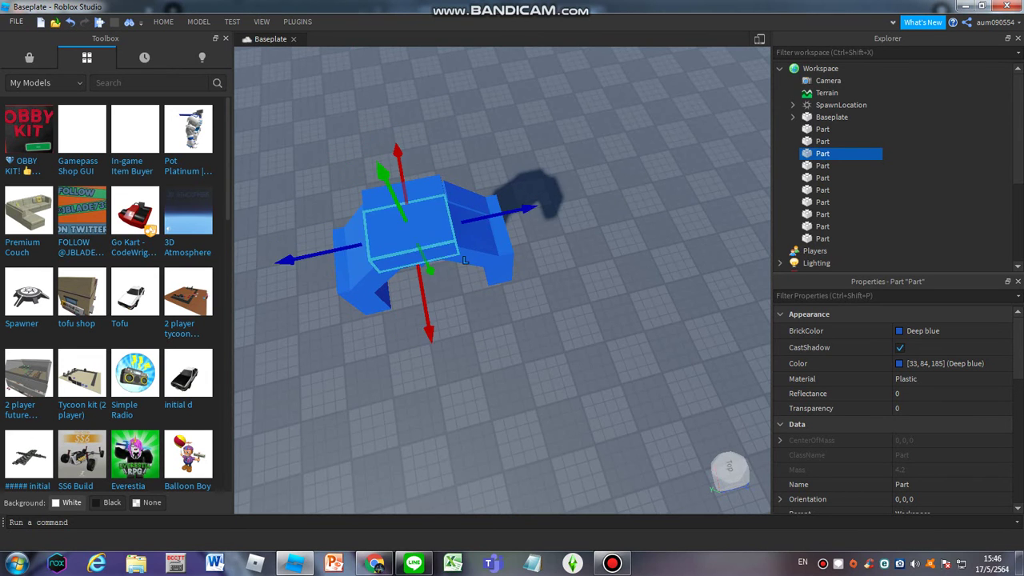
scroll(453, 323, up, 3)
right_drag(454, 323, 494, 335)
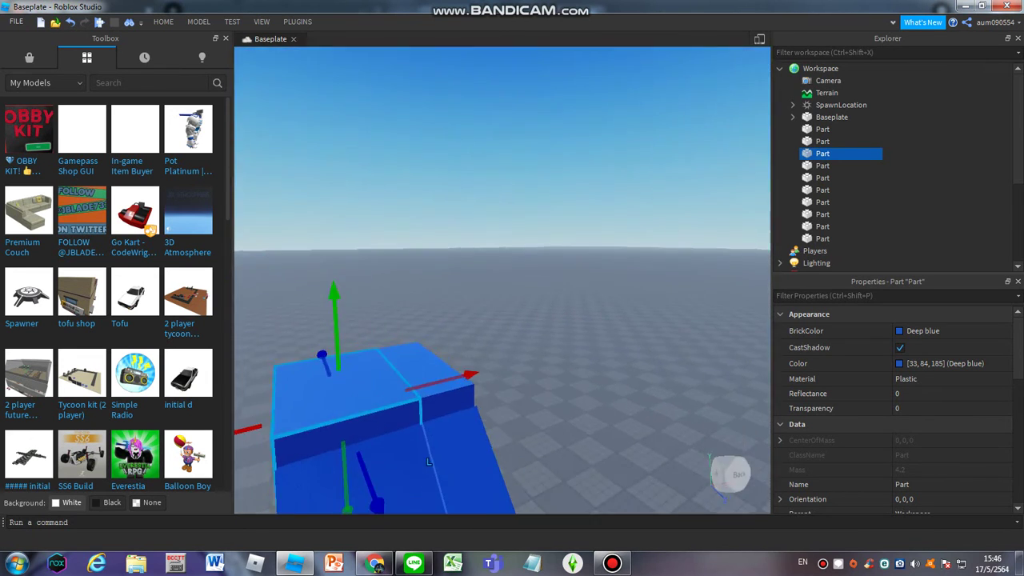
Step: Stretch a shortened duplicate of one post across to the opposite post, forming a low block about a third of the post's height
scroll(422, 406, down, 5)
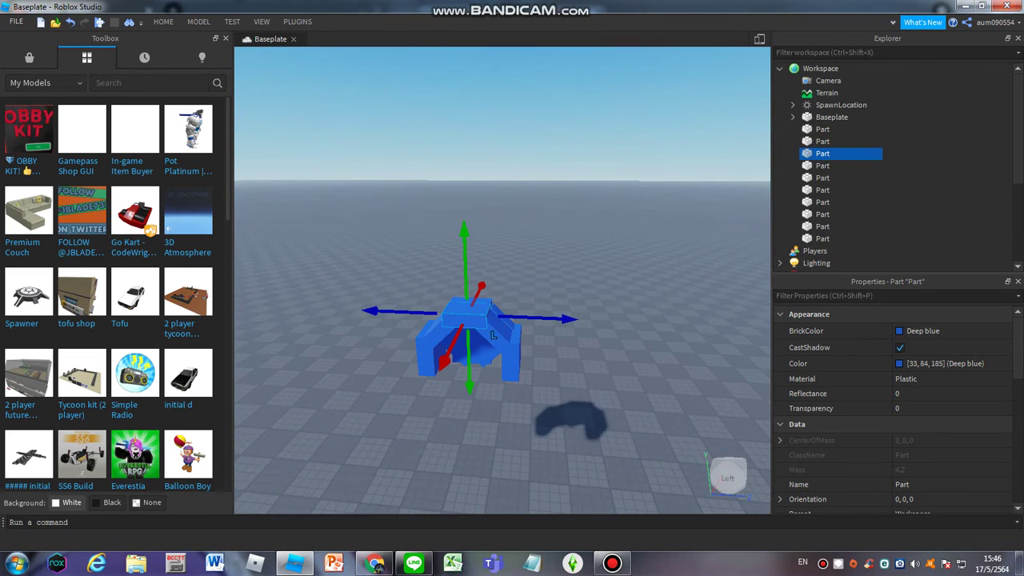
scroll(494, 334, down, 3)
right_drag(494, 335, 568, 275)
scroll(461, 276, up, 3)
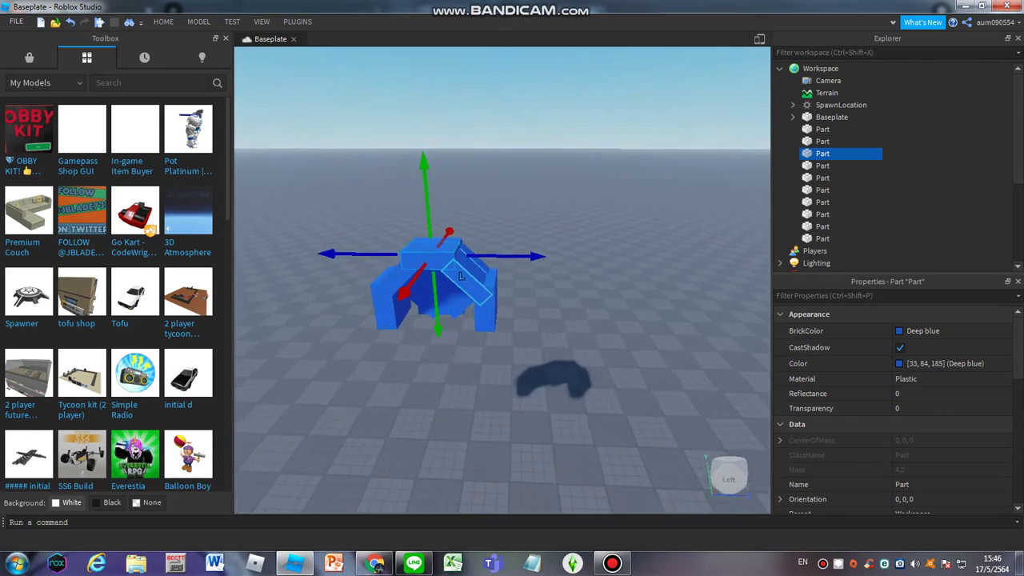
scroll(634, 139, up, 3)
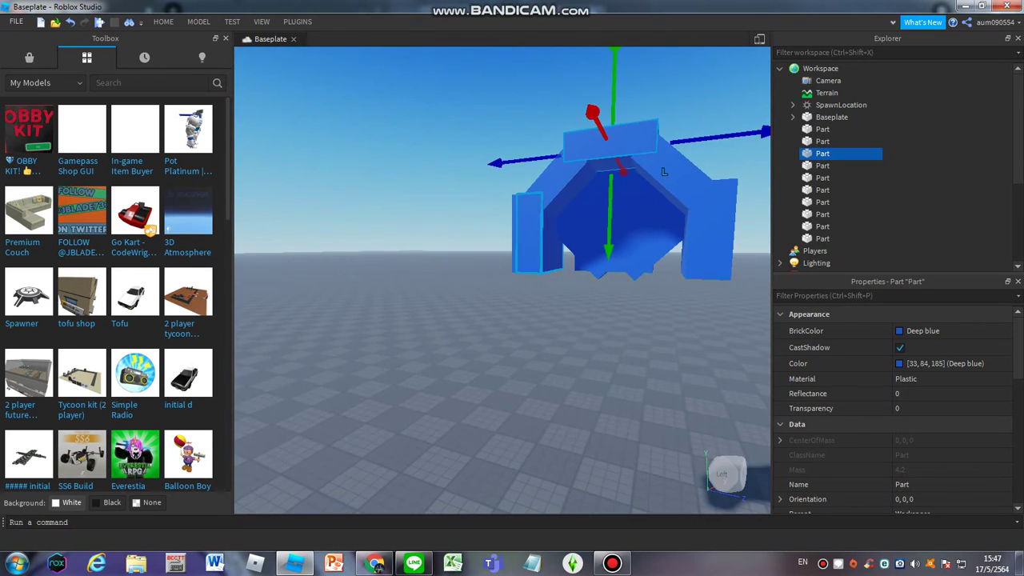
click(566, 272)
click(163, 22)
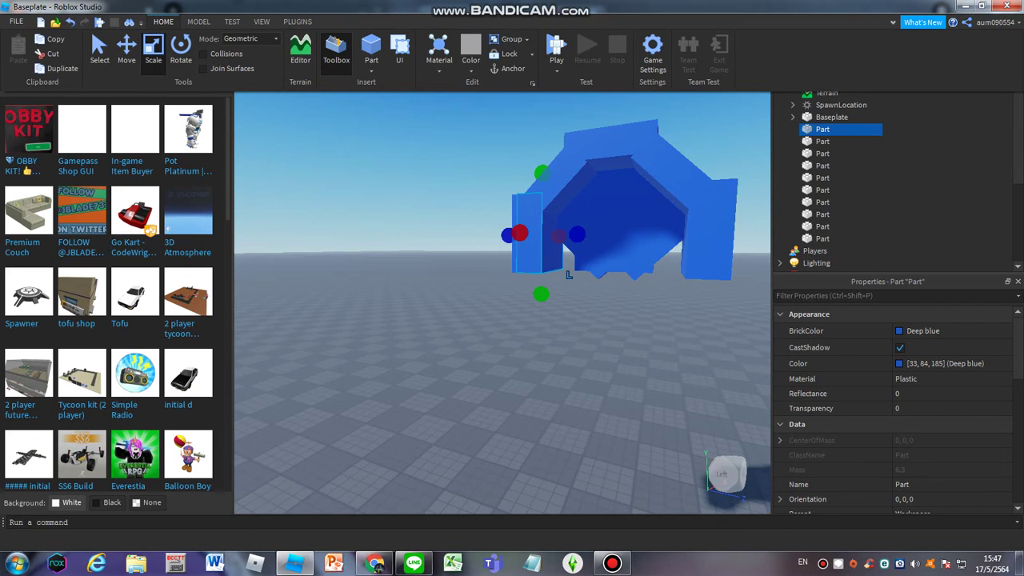
key(ctrl+v)
middle_drag(568, 272, 453, 274)
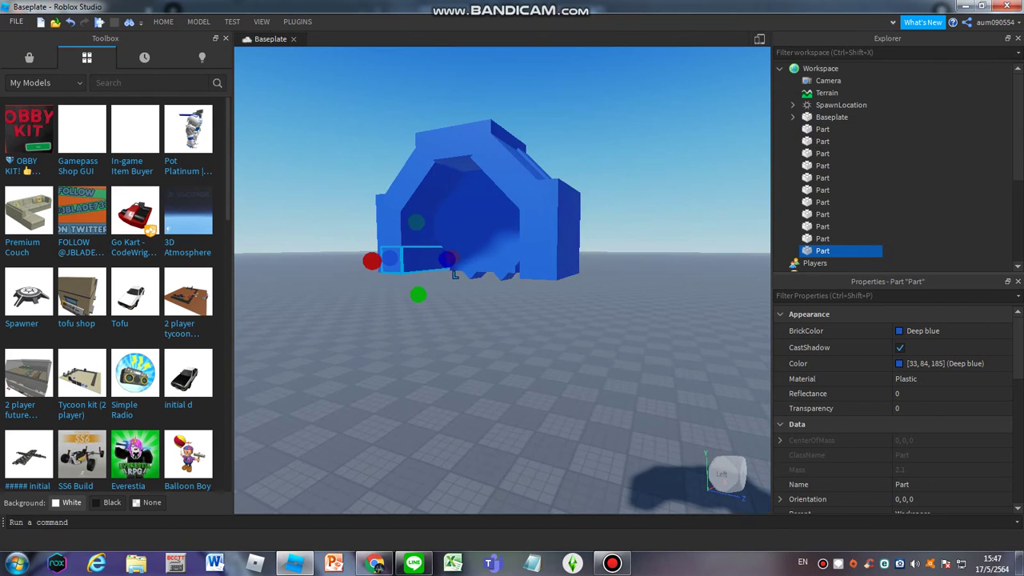
scroll(480, 264, up, 3)
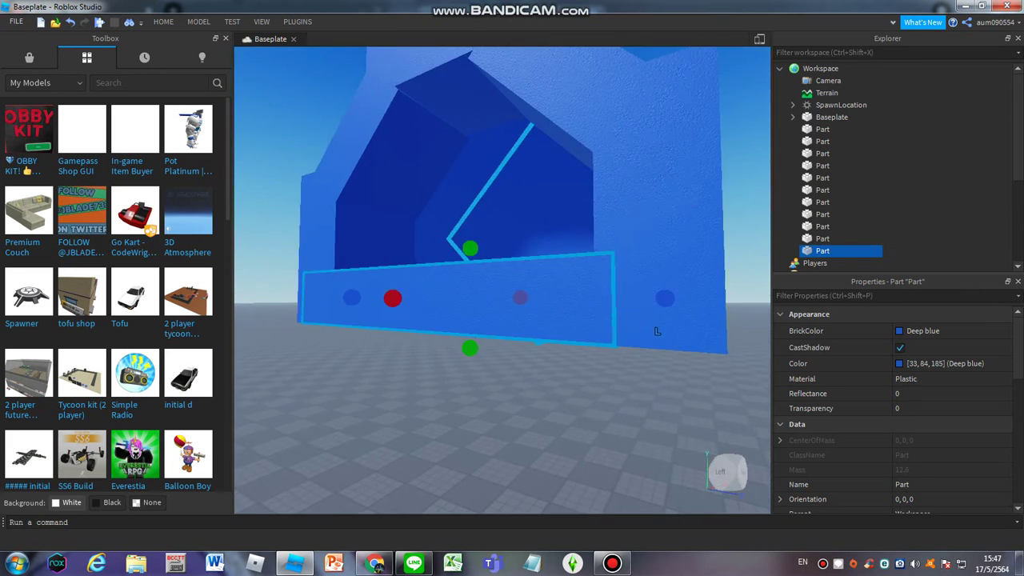
right_drag(480, 264, 531, 275)
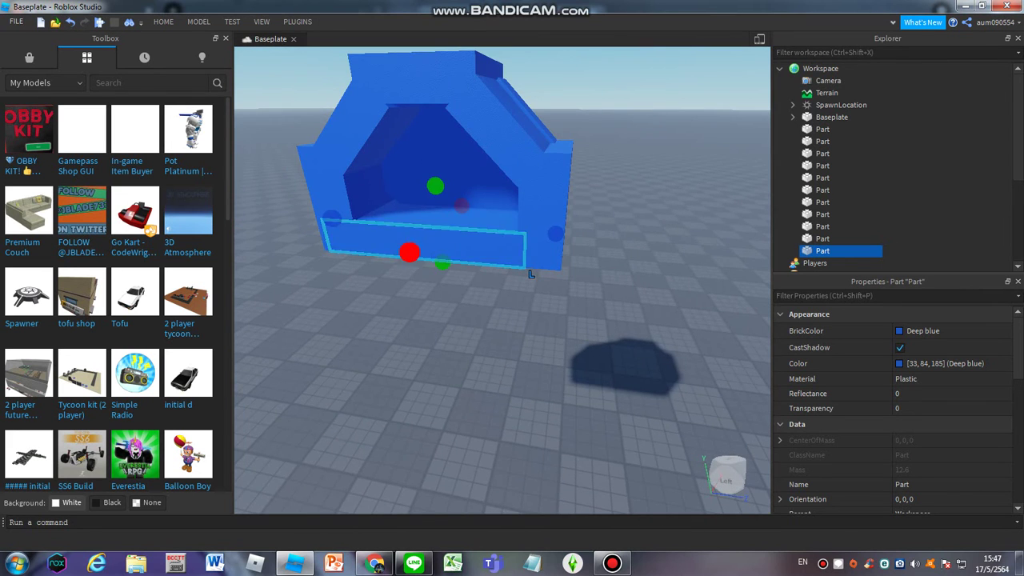
Step: Scale the low block along X to about a third of its depth, keeping it as a strip along the back wall
drag(531, 274, 555, 251)
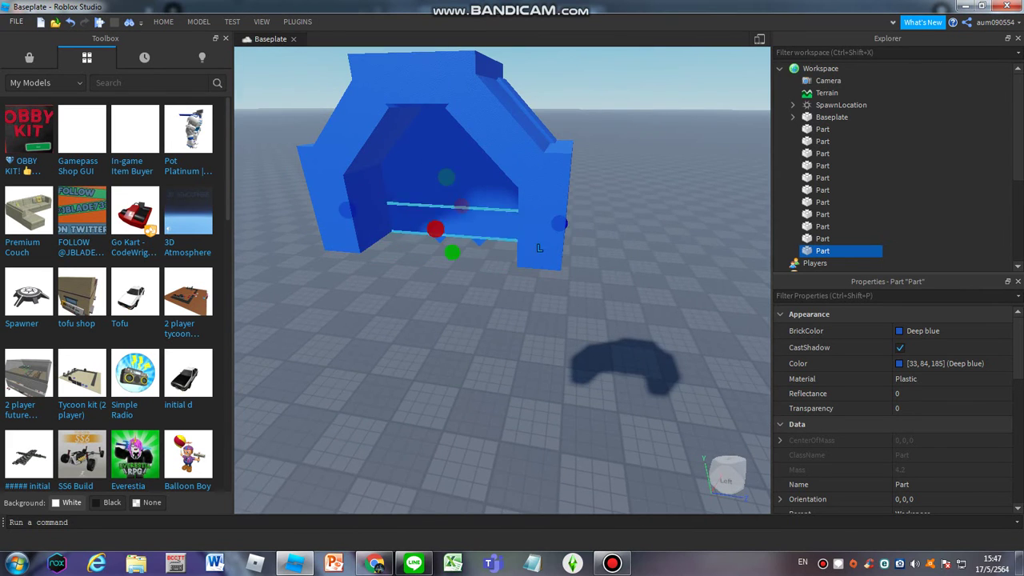
scroll(539, 248, up, 3)
scroll(539, 248, down, 5)
right_drag(540, 248, 473, 343)
scroll(531, 339, up, 3)
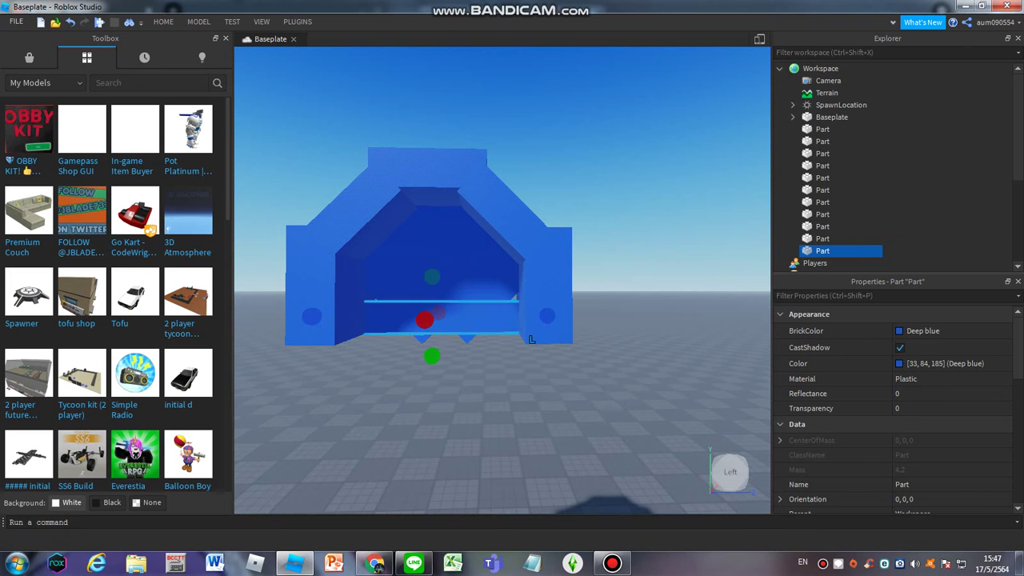
Step: Stretch a shortened duplicate of the original arch's post along Z to the opposite post, forming a floor slab about a third of the post's height
scroll(502, 280, down, 5)
right_drag(502, 280, 528, 316)
scroll(512, 316, up, 3)
click(506, 308)
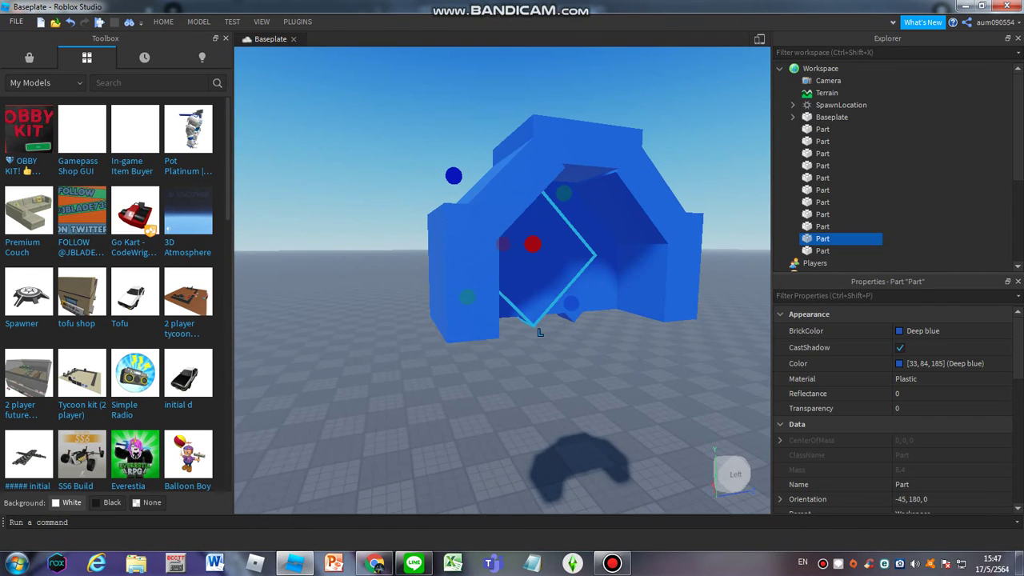
scroll(528, 316, up, 2)
click(468, 321)
scroll(622, 492, up, 5)
scroll(623, 493, down, 5)
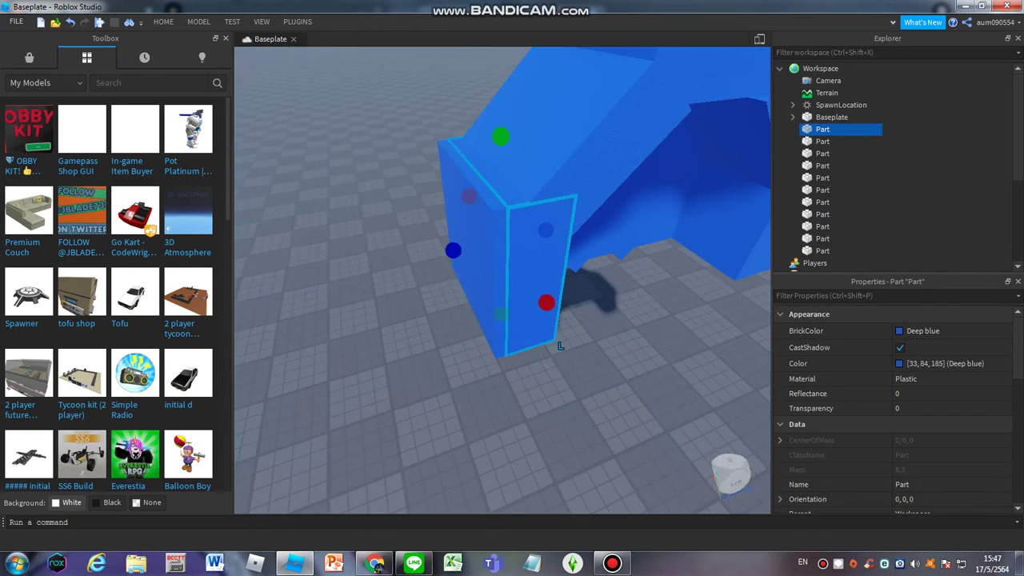
click(550, 349)
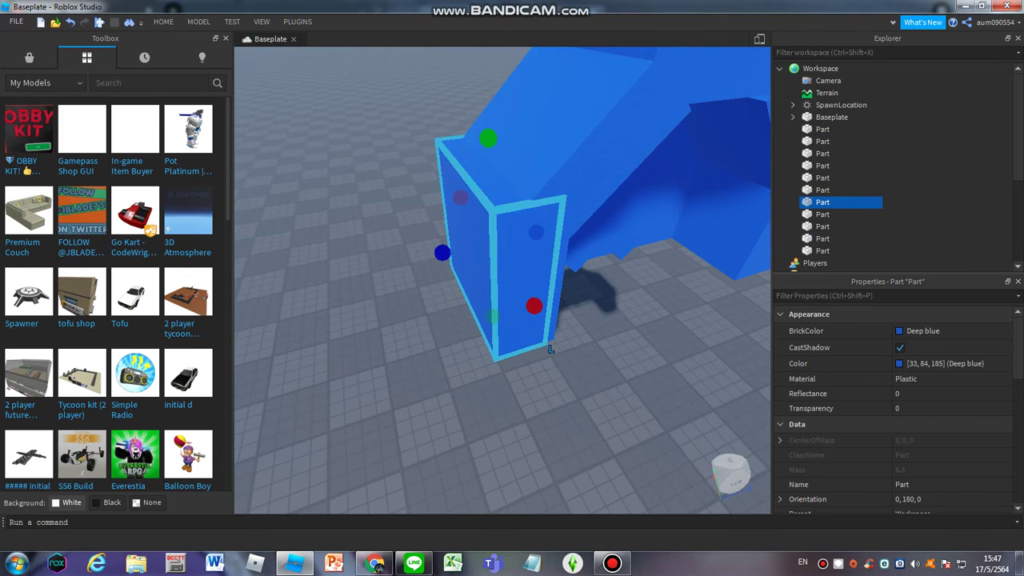
right_drag(550, 350, 432, 400)
key(ctrl+d)
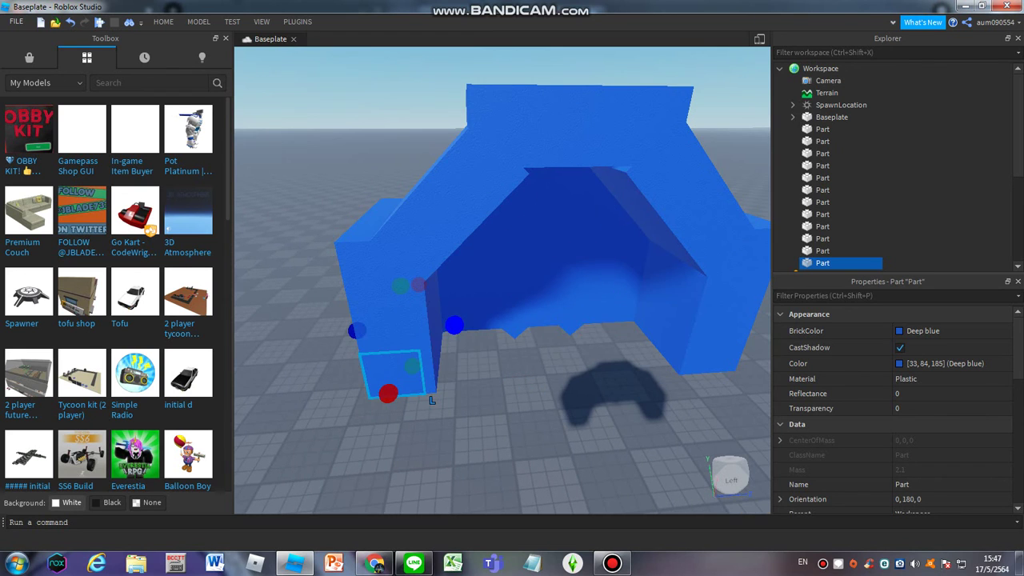
drag(454, 325, 671, 314)
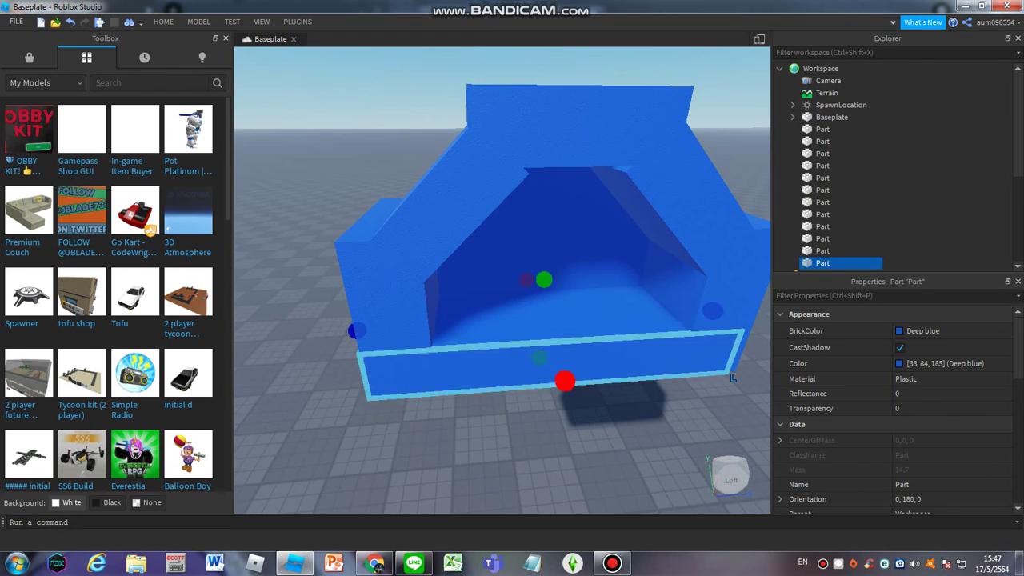
Step: Extend the floor slab forward along X beyond the arch, and add a narrower copy that projects further in front
drag(565, 381, 565, 385)
scroll(565, 384, down, 3)
drag(565, 428, 548, 375)
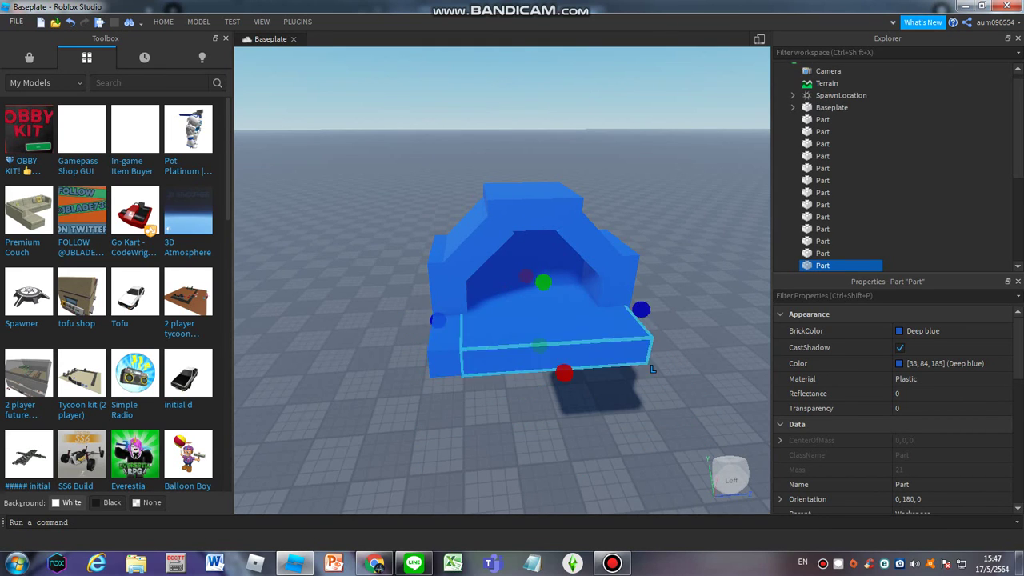
drag(547, 374, 555, 398)
scroll(502, 281, down, 3)
right_drag(503, 280, 448, 280)
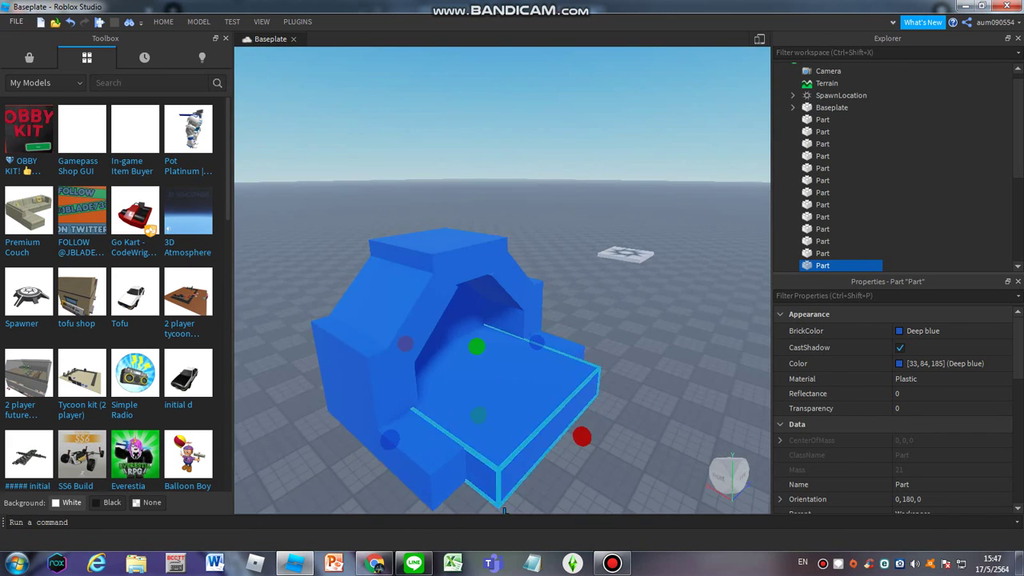
scroll(502, 280, up, 5)
scroll(502, 280, down, 5)
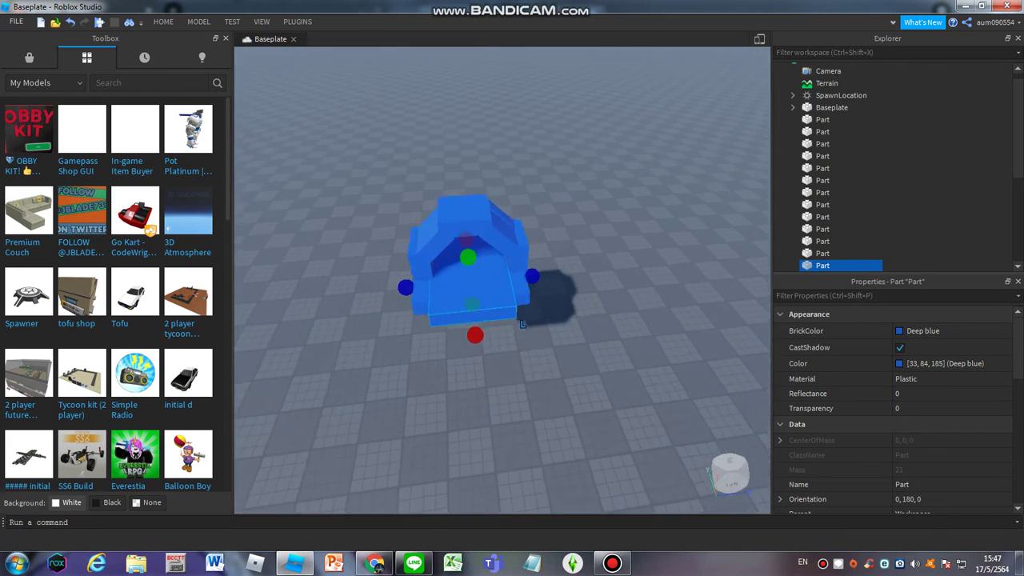
right_drag(522, 323, 496, 304)
scroll(496, 304, up, 5)
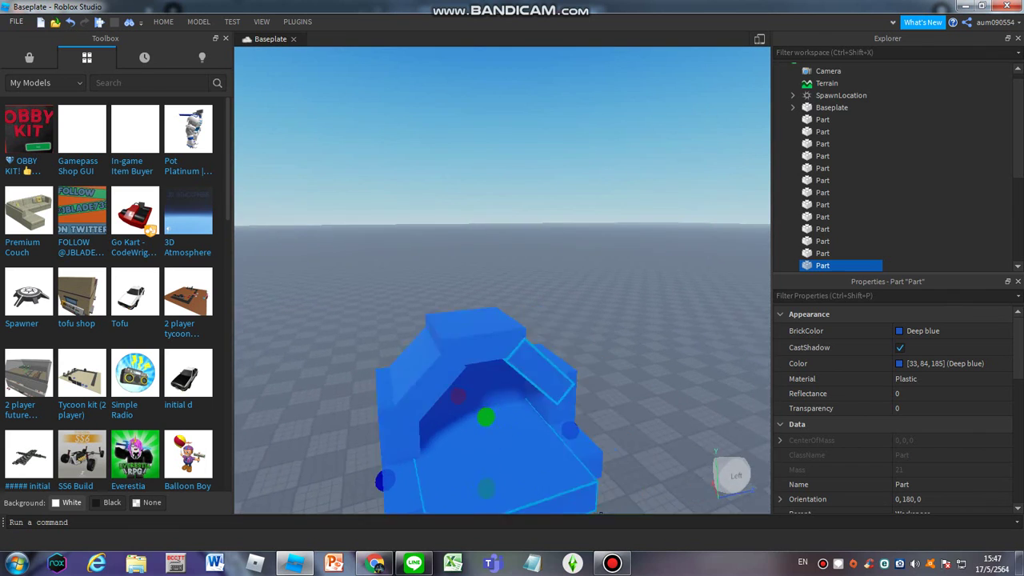
scroll(496, 304, down, 4)
click(612, 564)
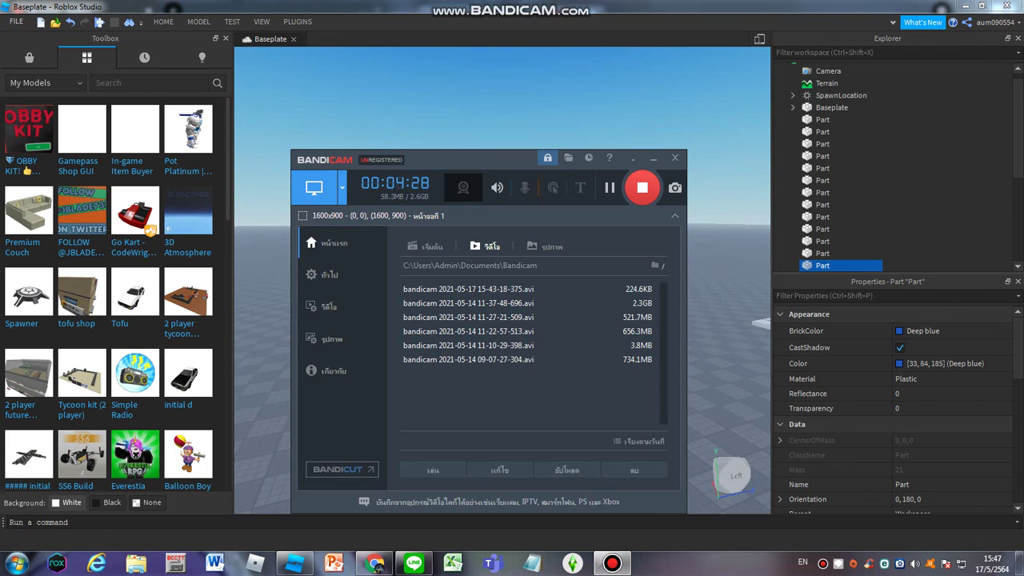